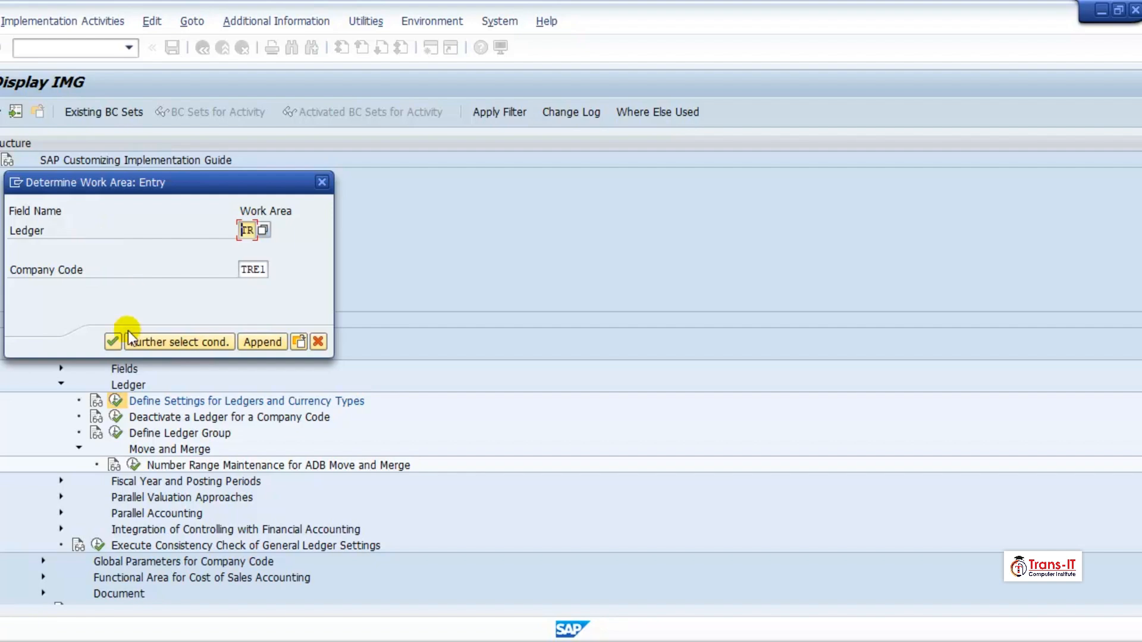
Try to add accounting principle GAGB as a new entry for ledger TR and company code TRE1
left_click(113, 342)
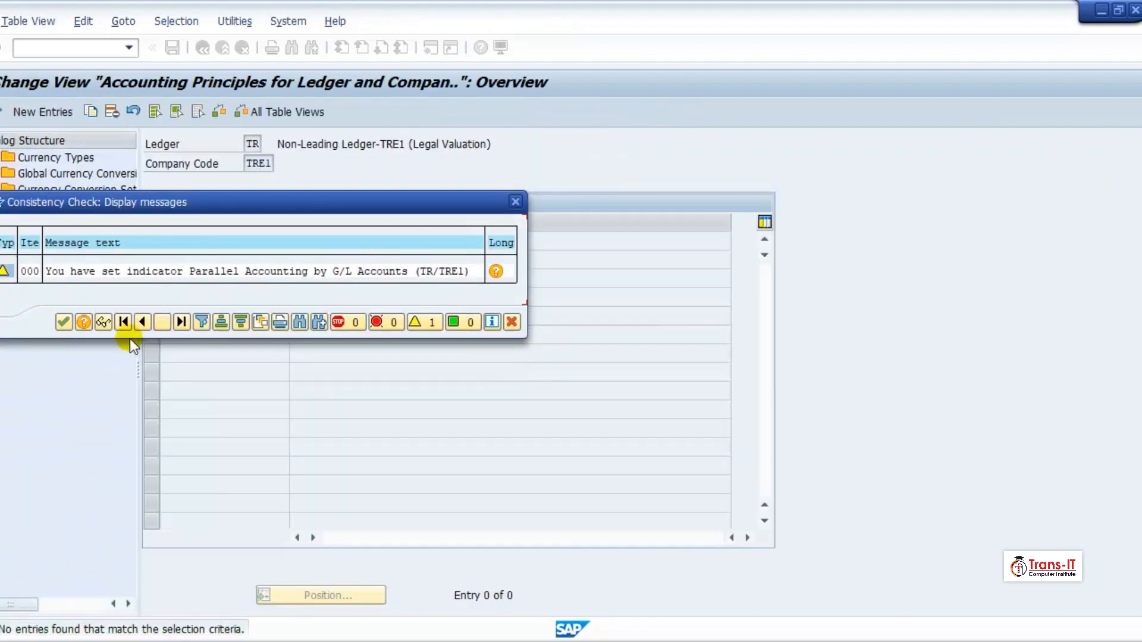
left_click(64, 322)
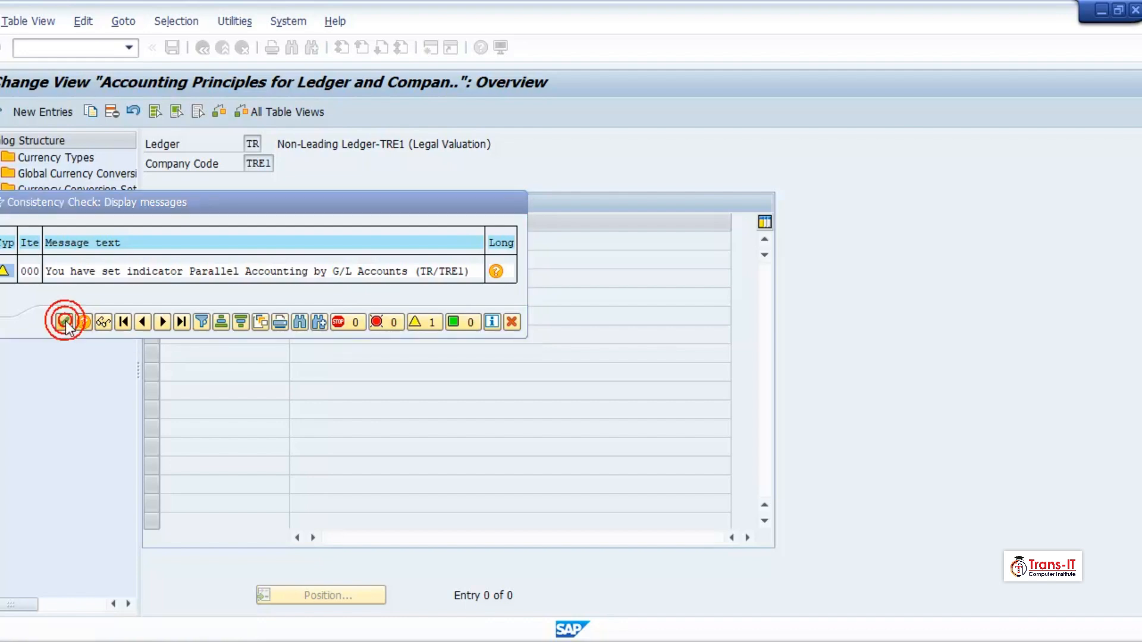
left_click(56, 116)
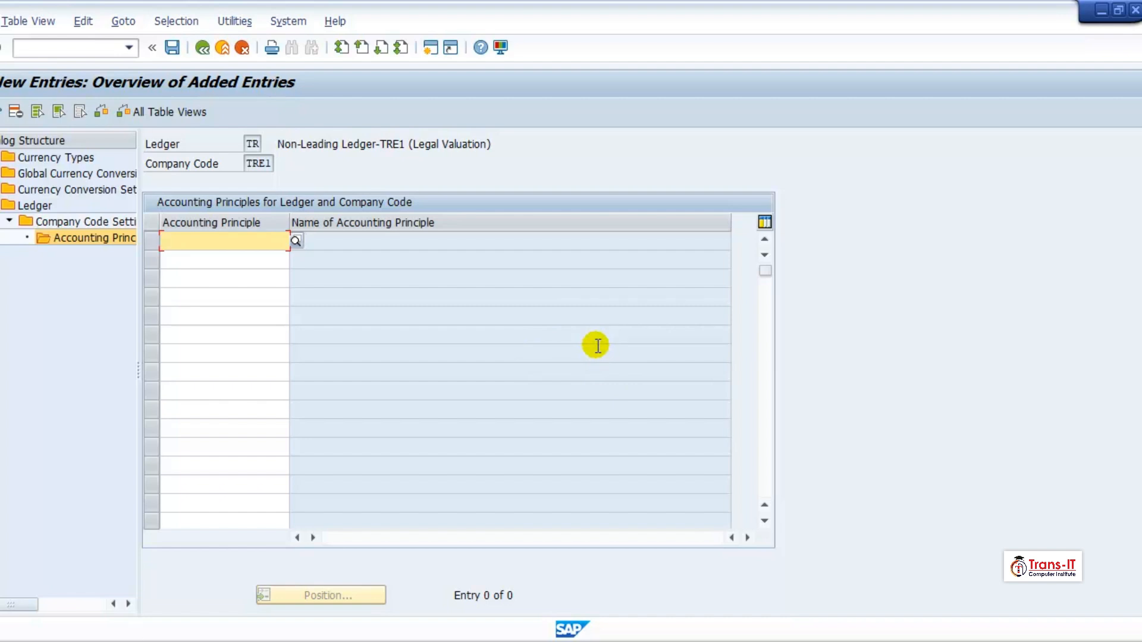
type("GA")
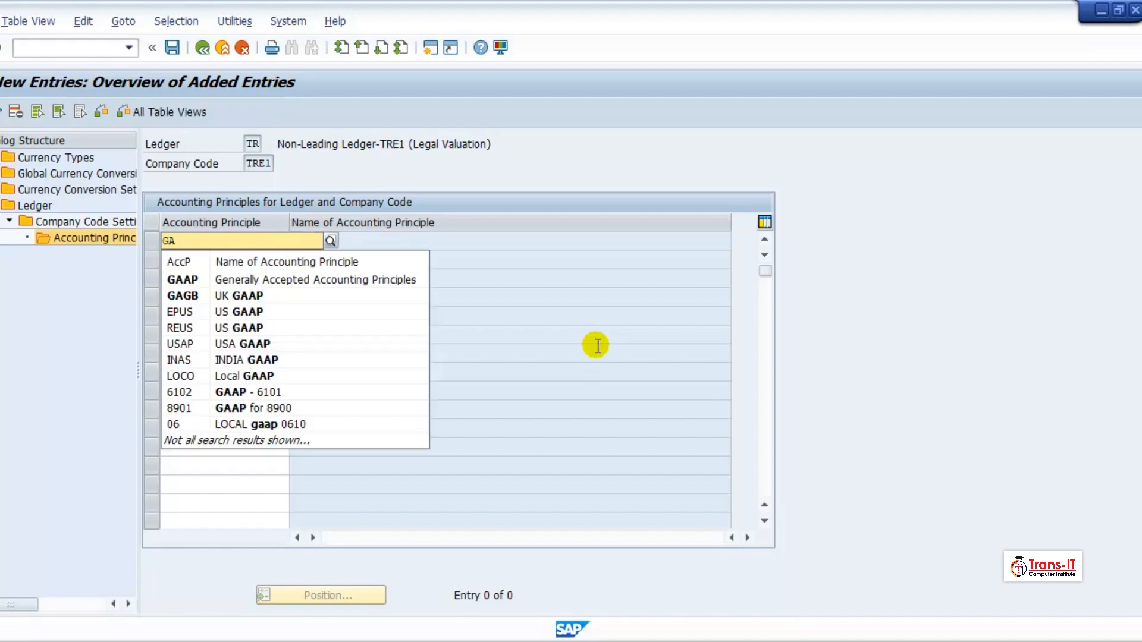
type("G")
left_click(232, 280)
left_click(201, 259)
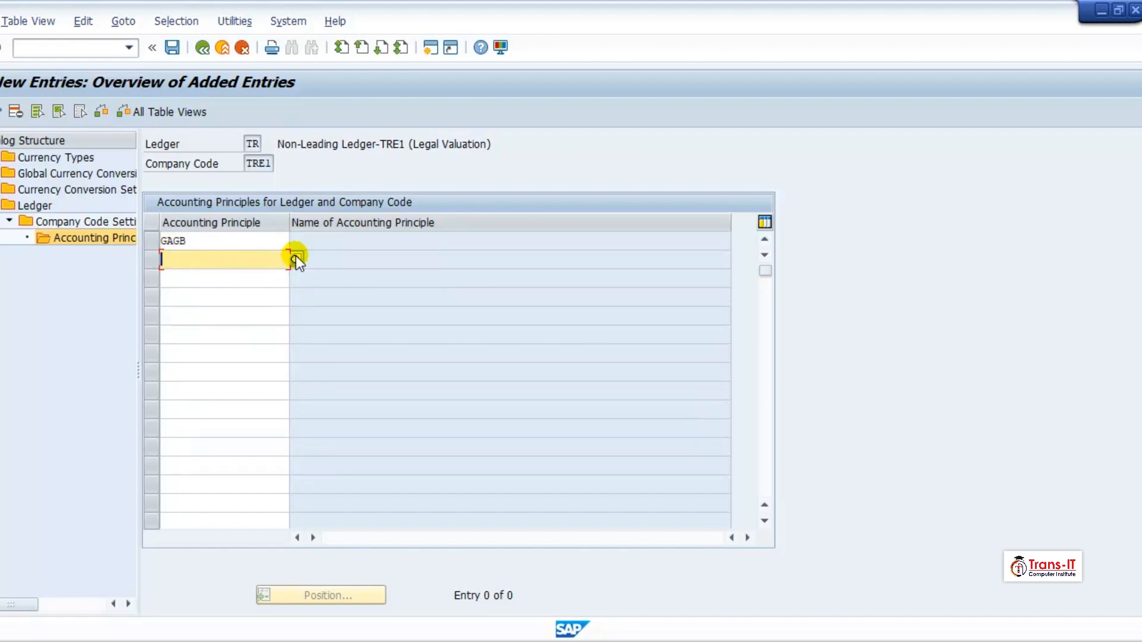
Browse the list of available accounting principles for an international accounting standard suitable for the second entry
left_click(295, 258)
scroll(188, 303, "down", 12)
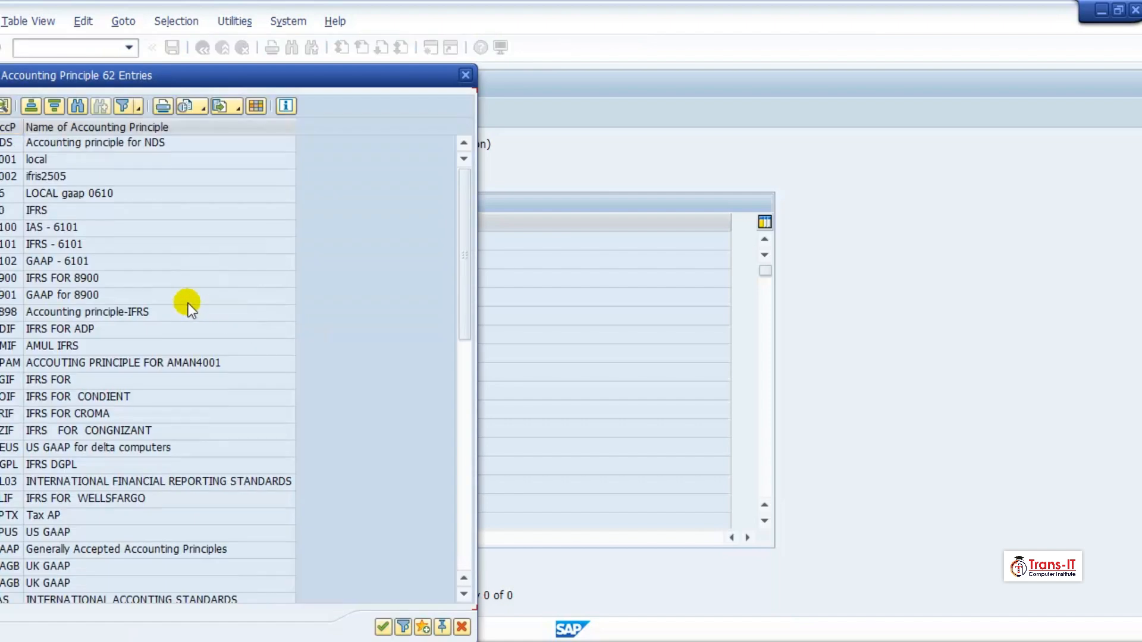
scroll(113, 535, "down", 2)
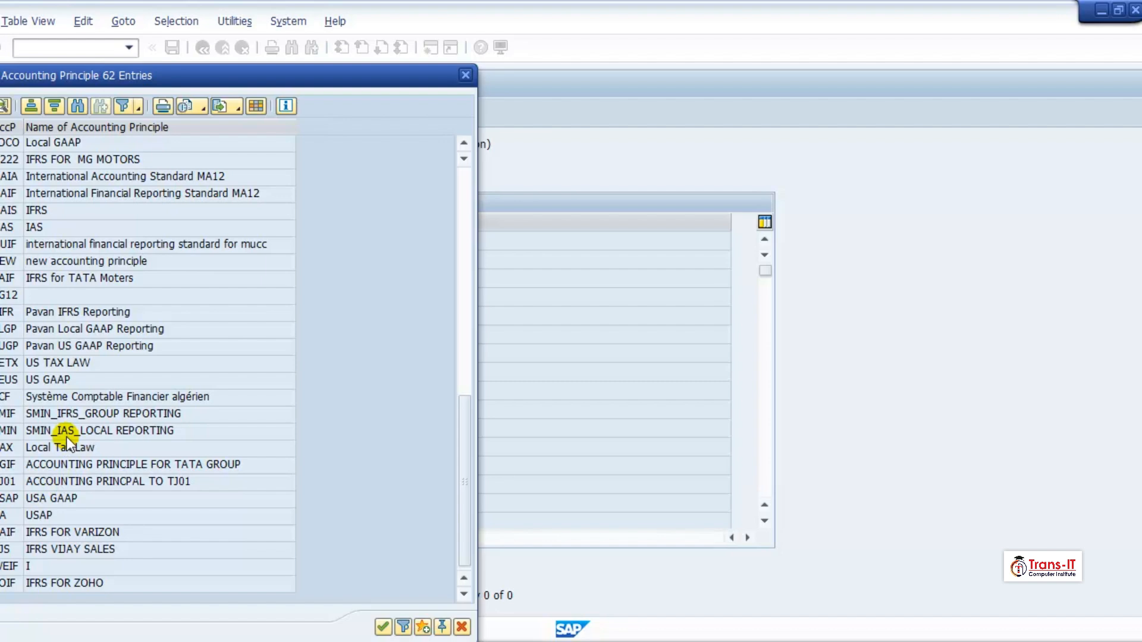
scroll(73, 463, "up", 4)
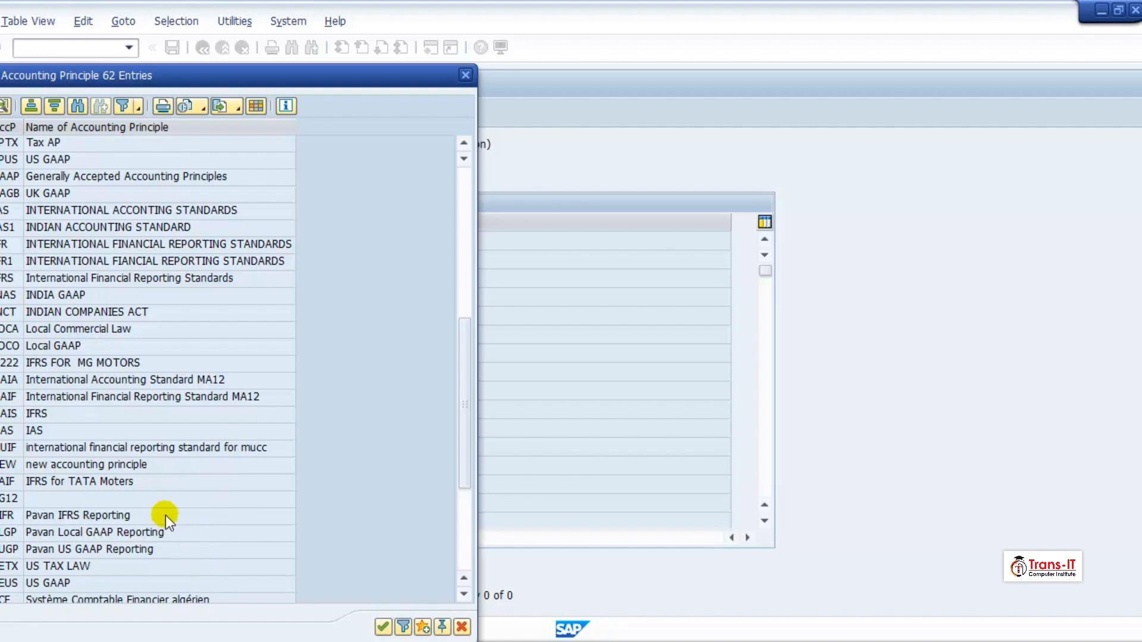
scroll(124, 341, "up", 3)
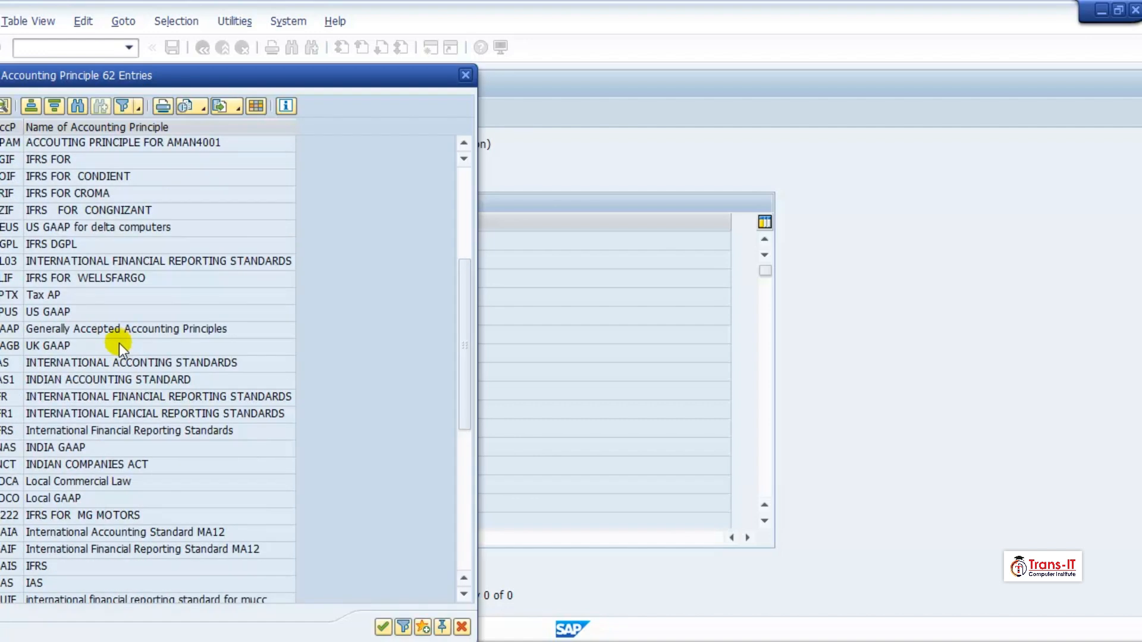
scroll(121, 344, "up", 1)
left_click(466, 75)
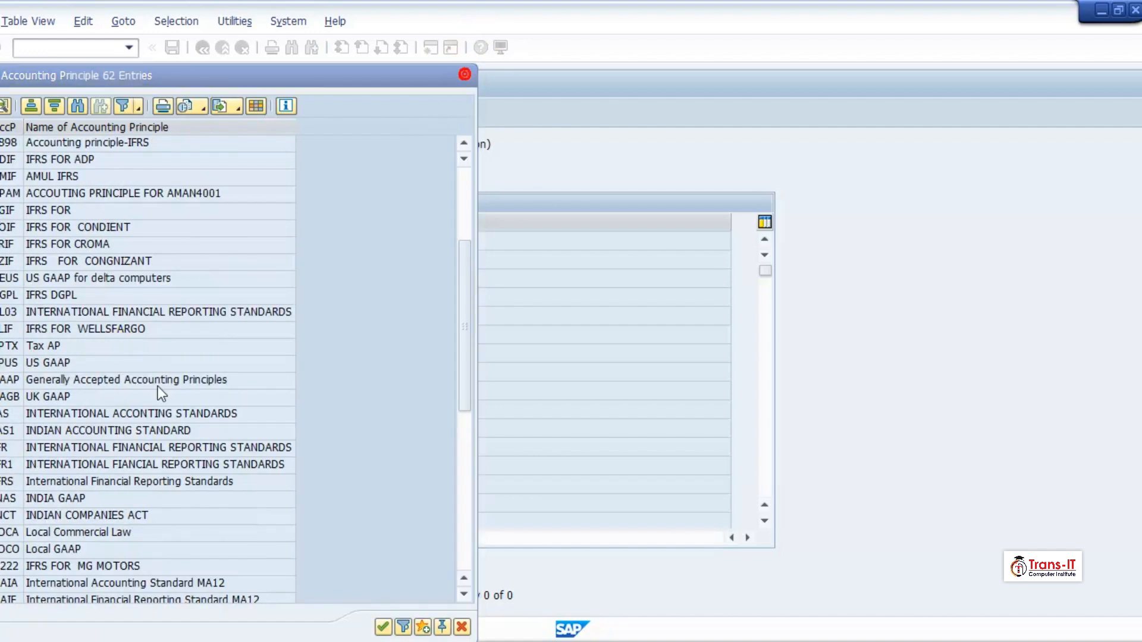
Leave the ledger settings and discard the unsaved accounting principle entry
left_click(201, 48)
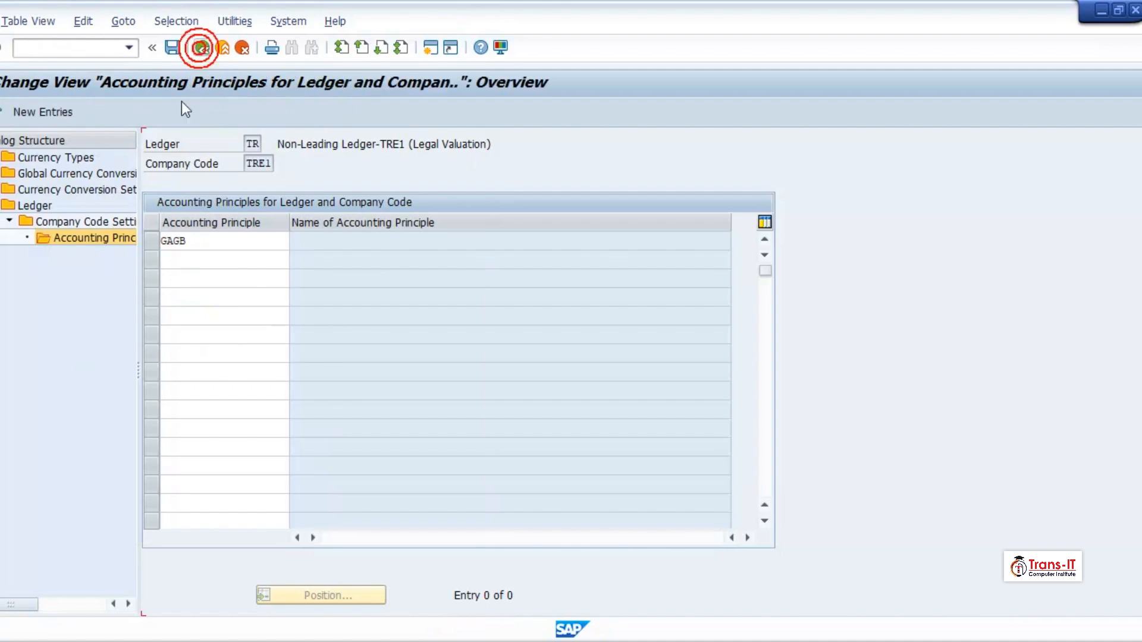
left_click(203, 49)
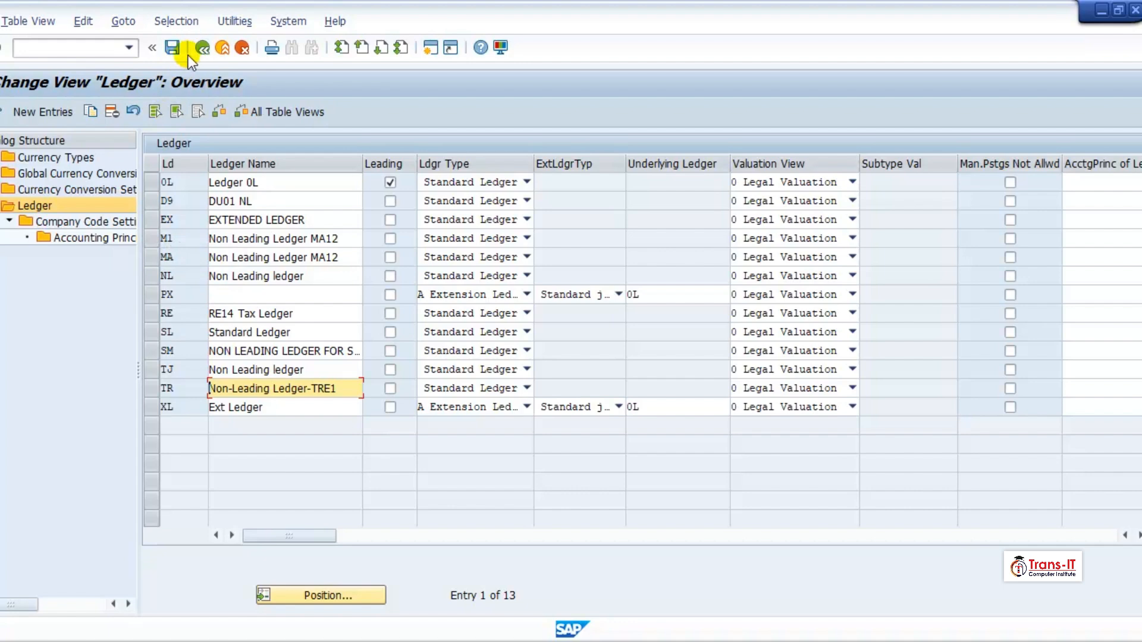
left_click(203, 48)
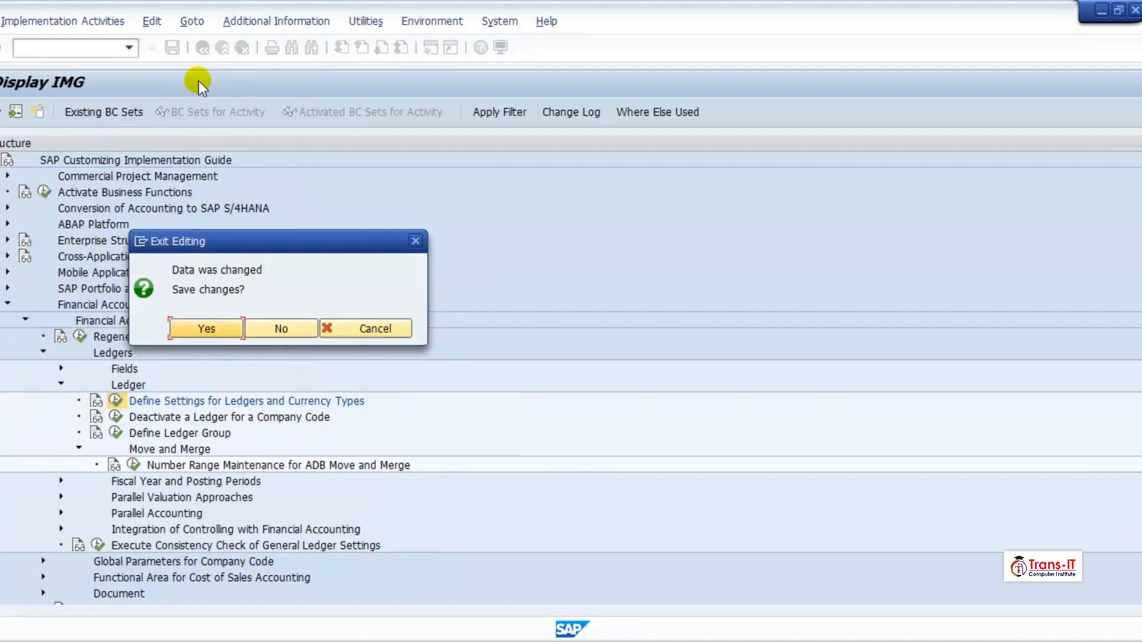
left_click(276, 325)
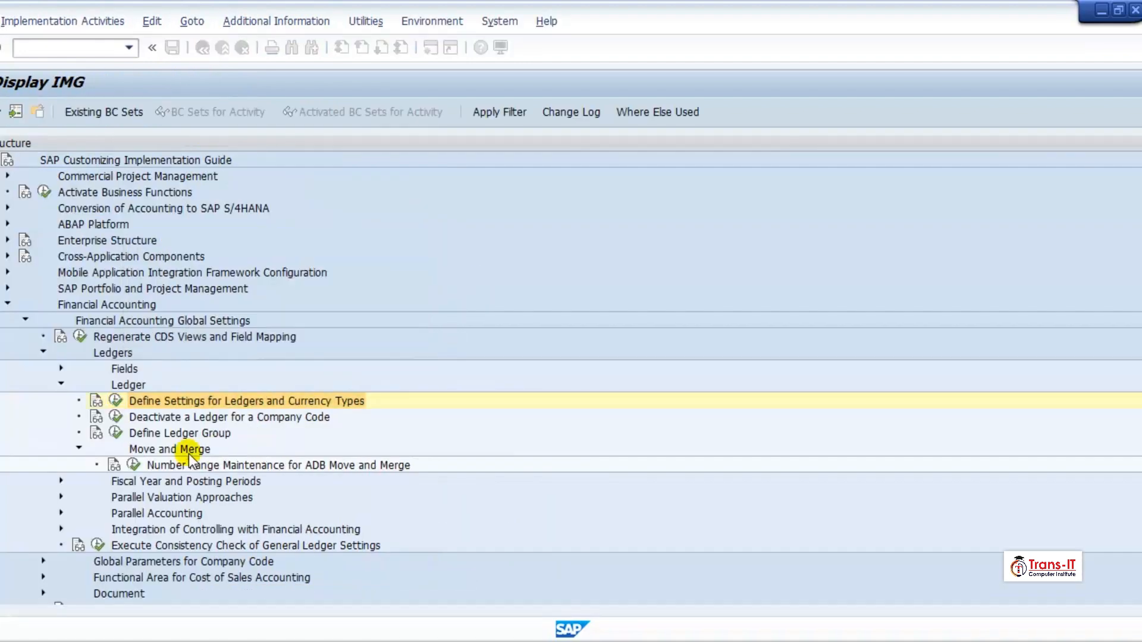
Define a new accounting principle ZIAS named "International Accounting Standards" in the Parallel Accounting customizing
left_click(60, 513)
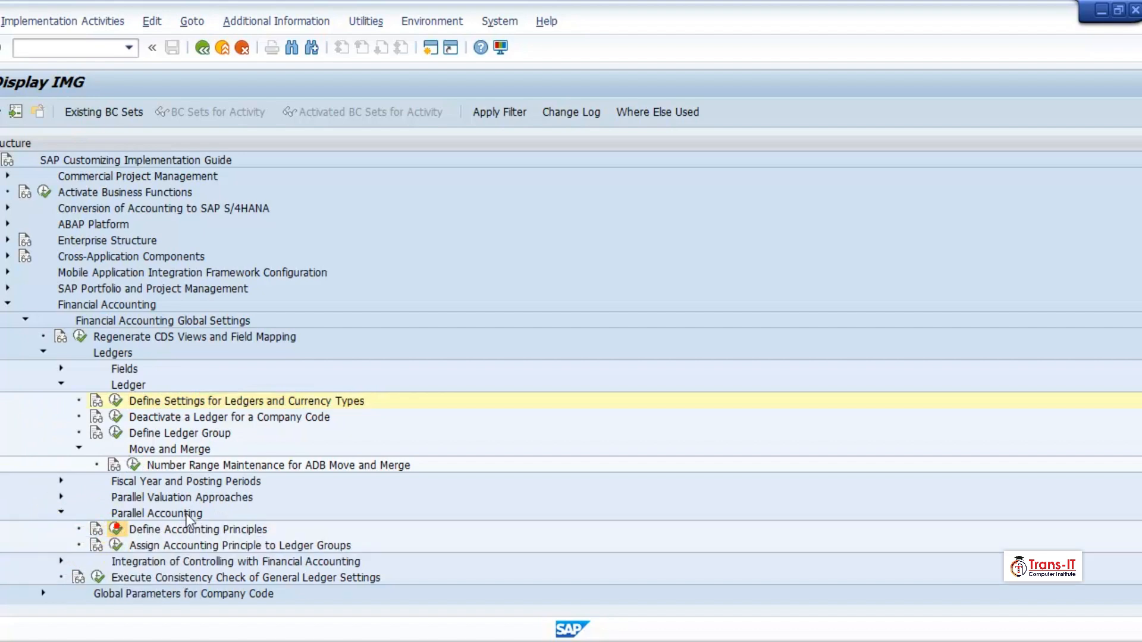
left_click(115, 529)
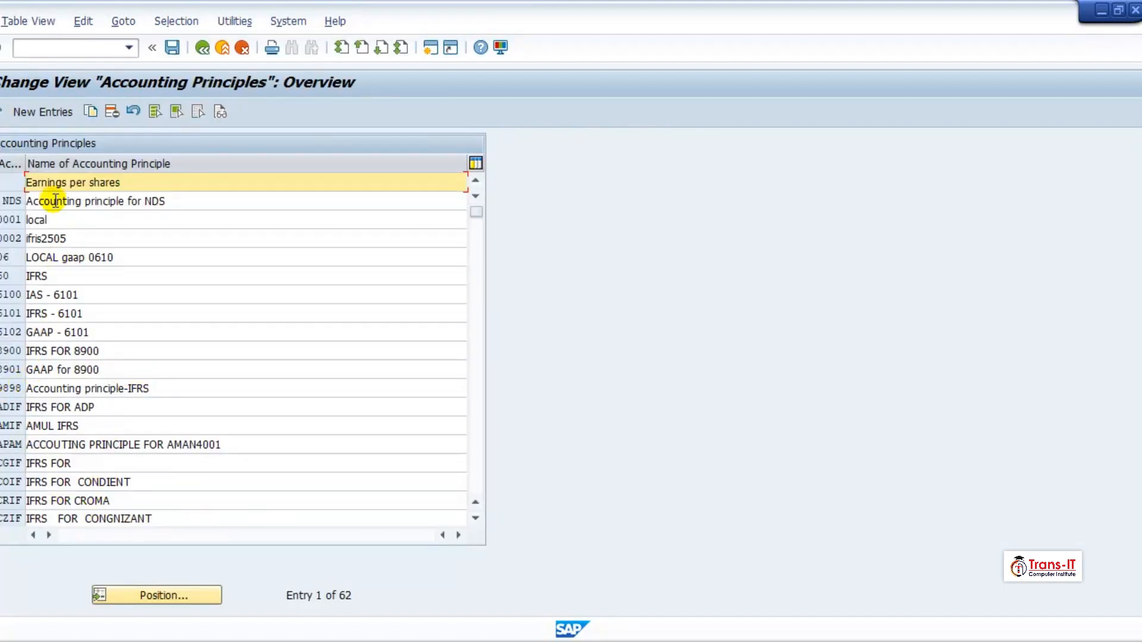
left_click(45, 113)
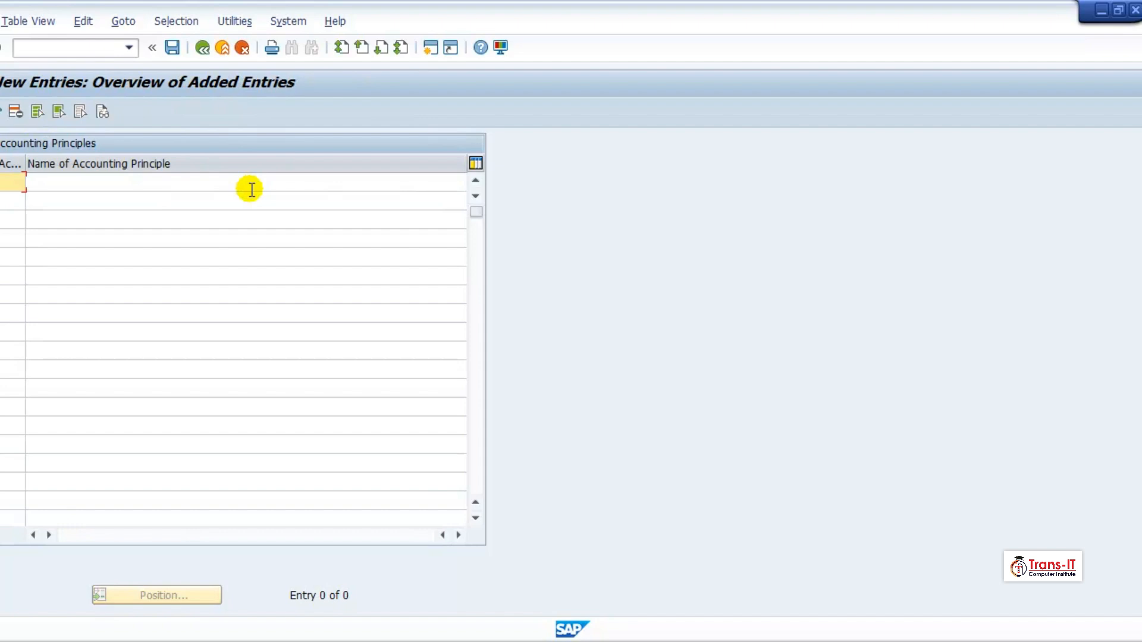
type("A")
type("IAS")
left_click(199, 184)
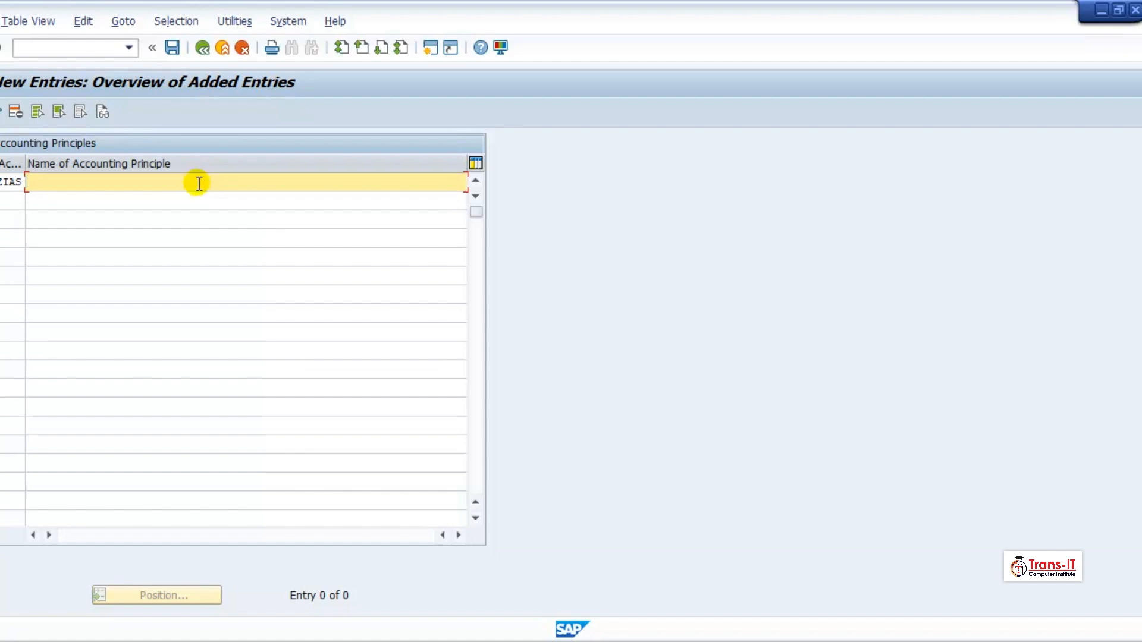
type("International Accountin")
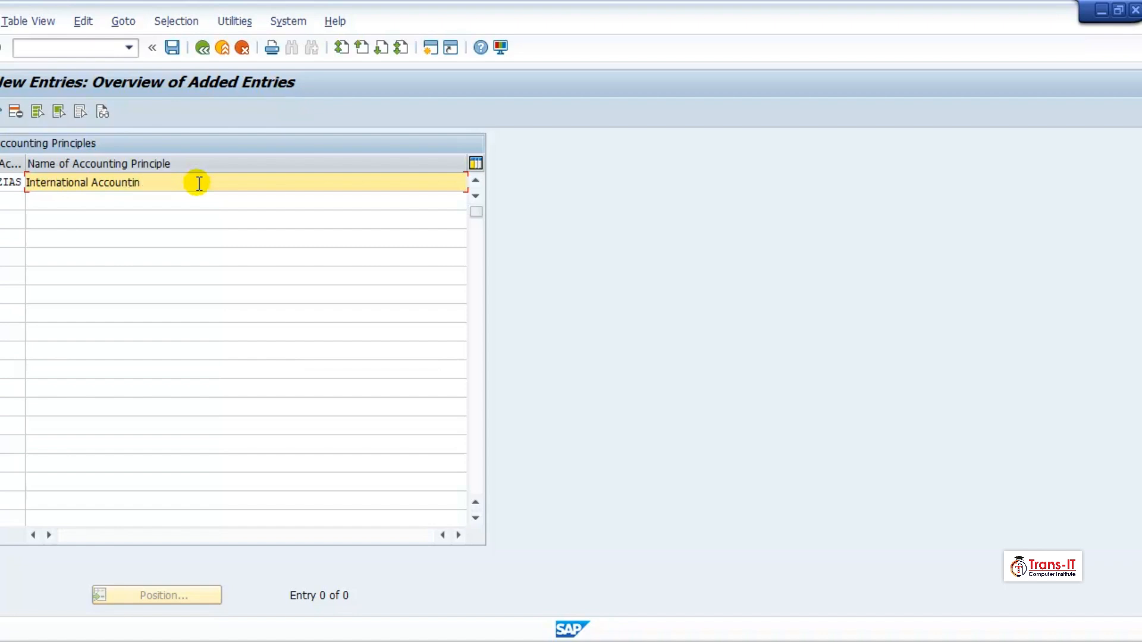
type("g Standards")
key("Return")
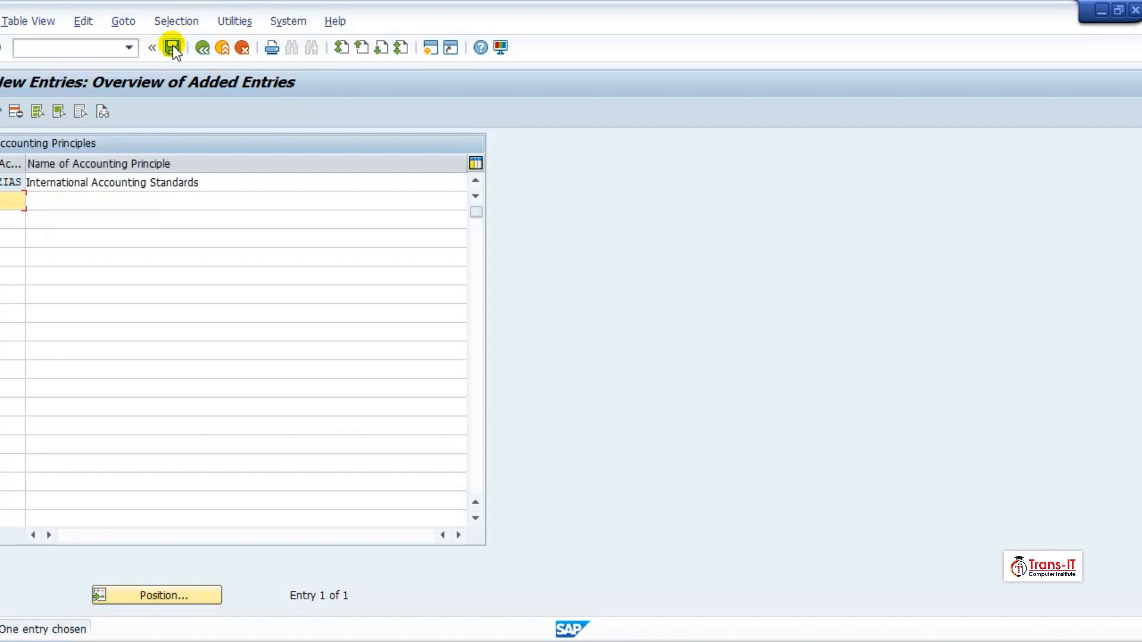
Save accounting principle ZIAS under customizing request WALK928071 "TRE1: Define Accounting Principles" and return to the implementation guide
left_click(172, 47)
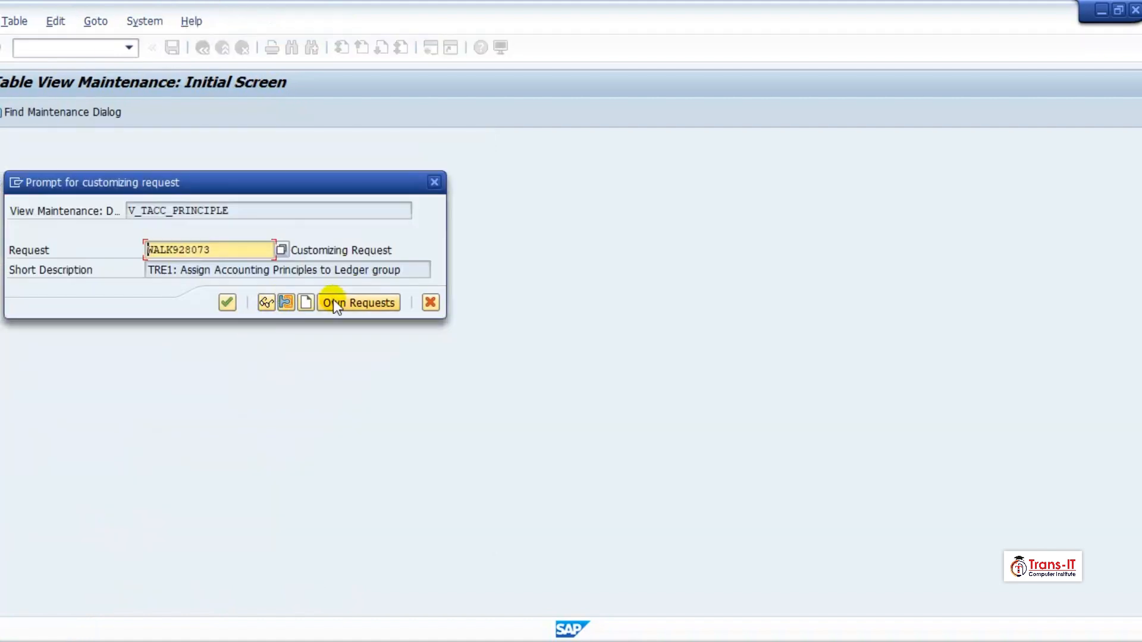
left_click(334, 302)
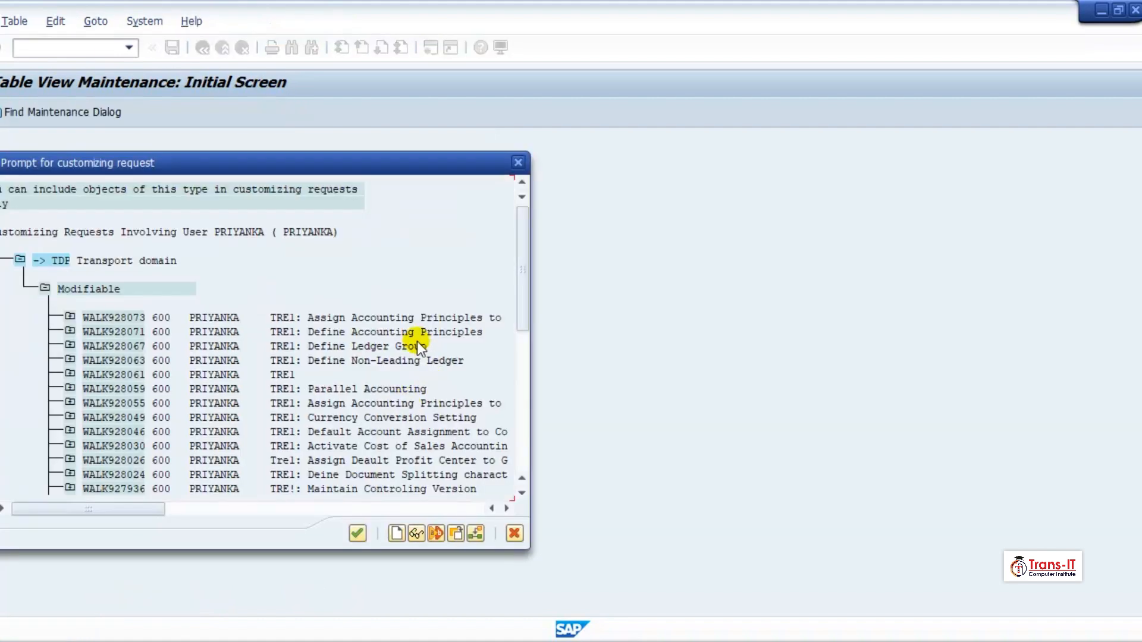
double_click(372, 332)
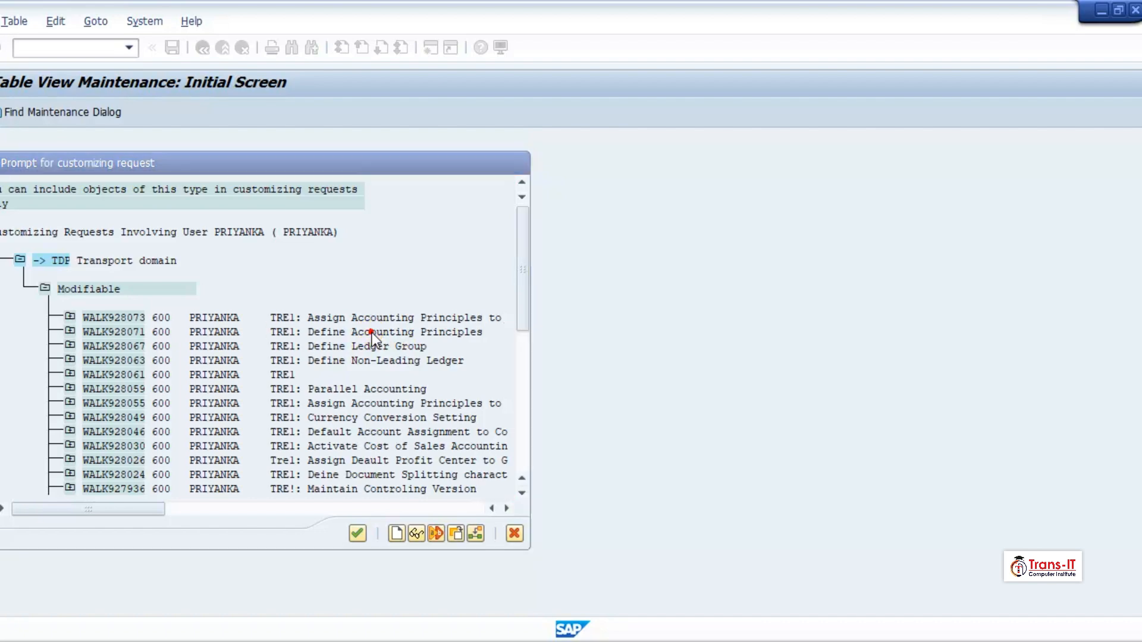
left_click(227, 302)
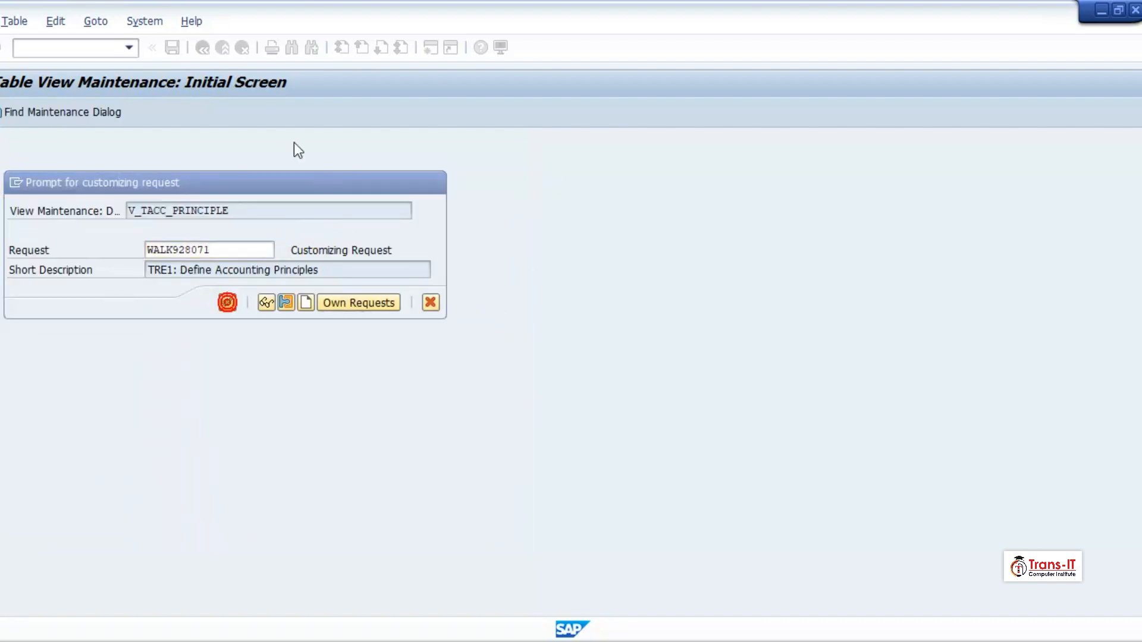
left_click(199, 48)
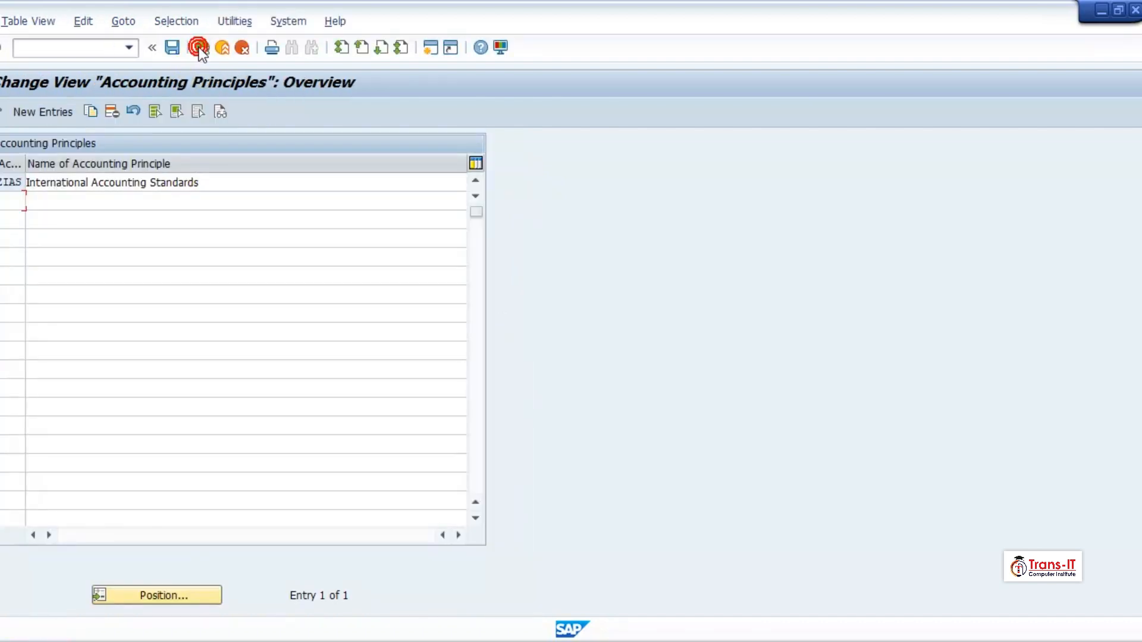
left_click(199, 48)
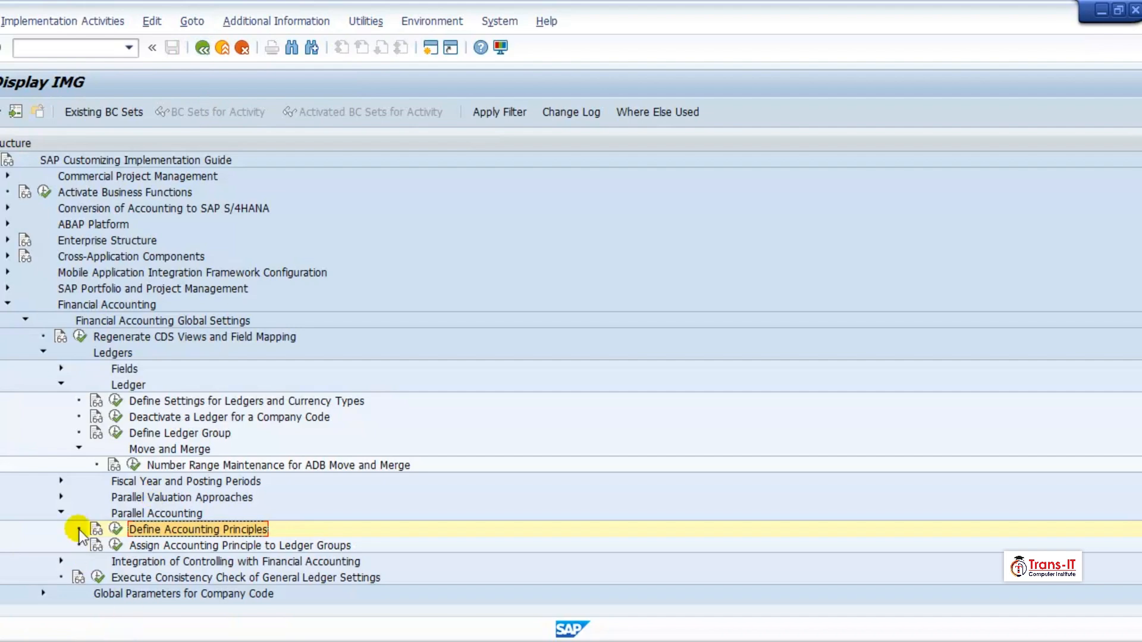
Open the accounting principles for ledger TR and company code TRE1 through Define Settings for Ledgers and Currency Types
left_click(60, 511)
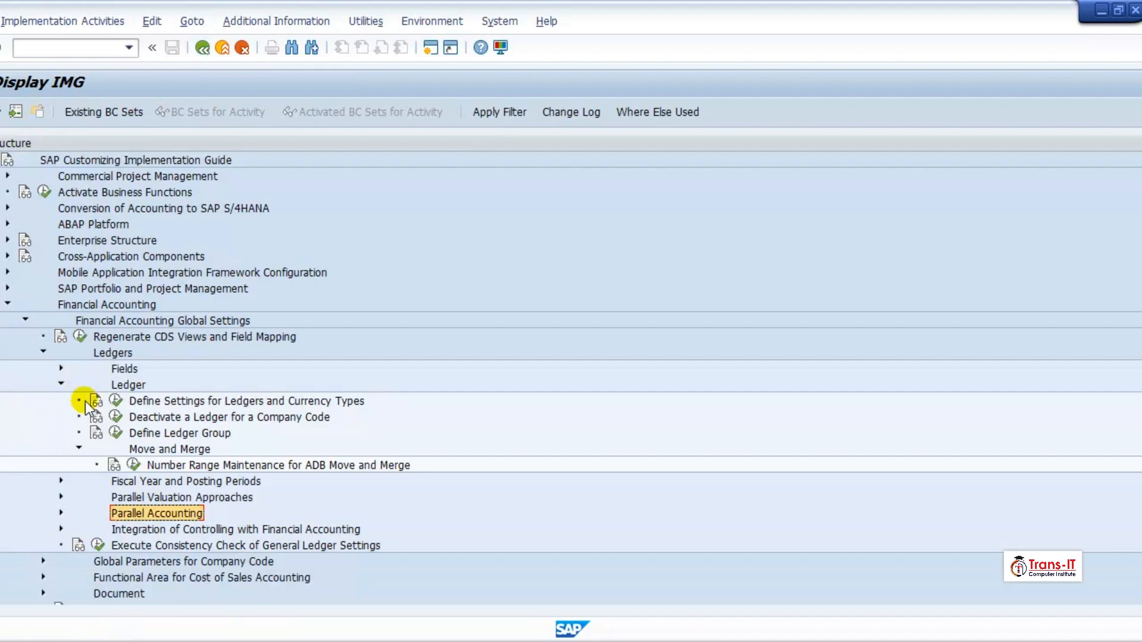
left_click(116, 402)
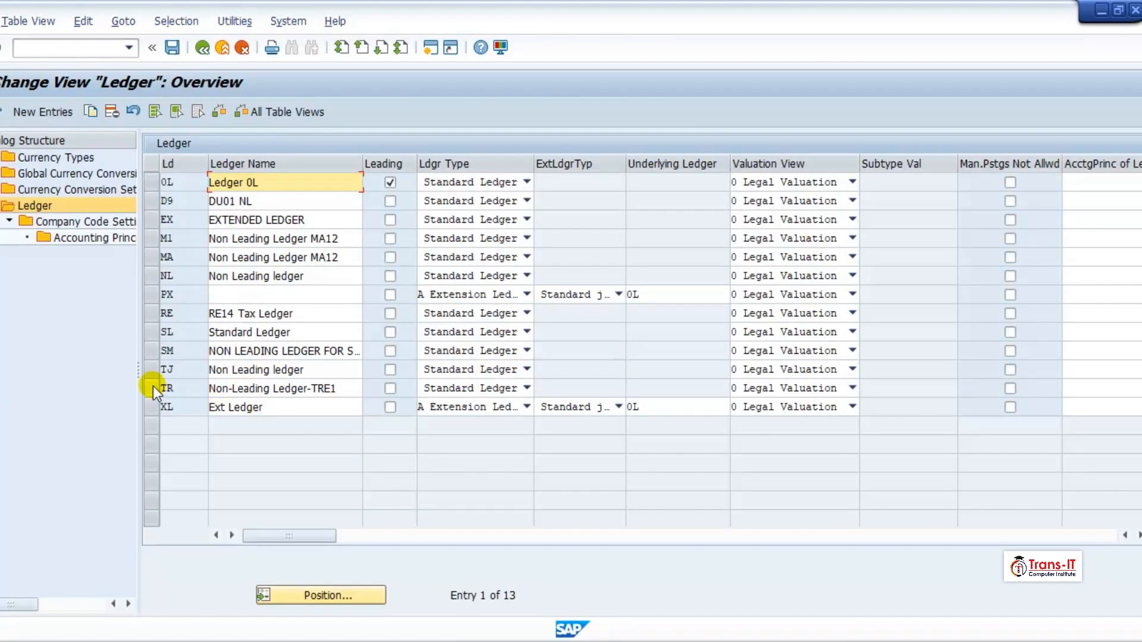
left_click(152, 388)
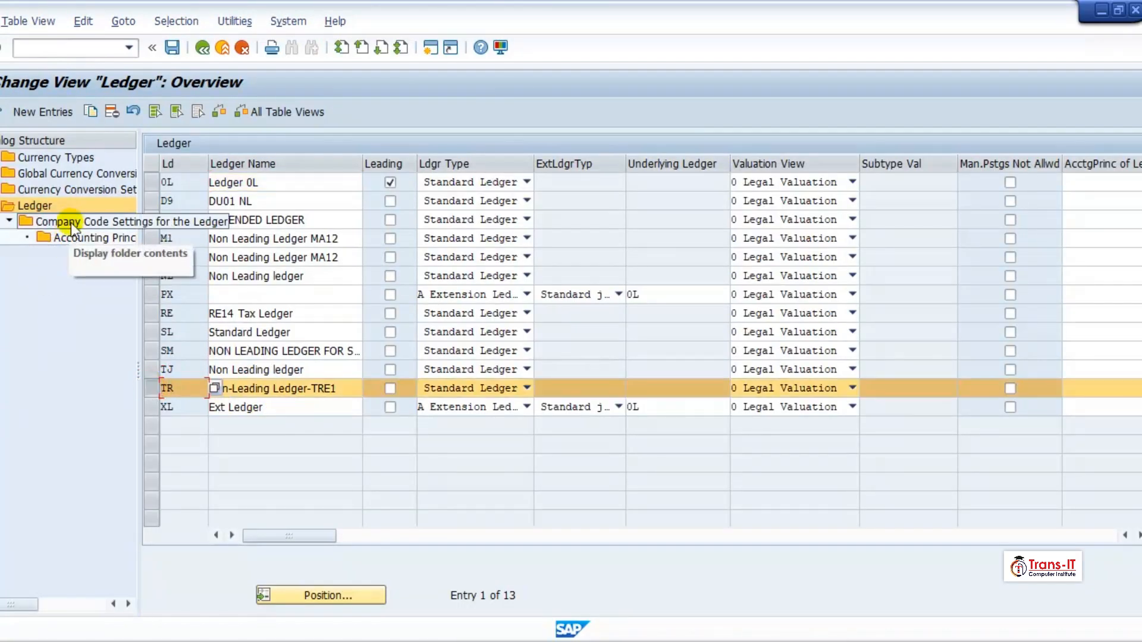
double_click(70, 238)
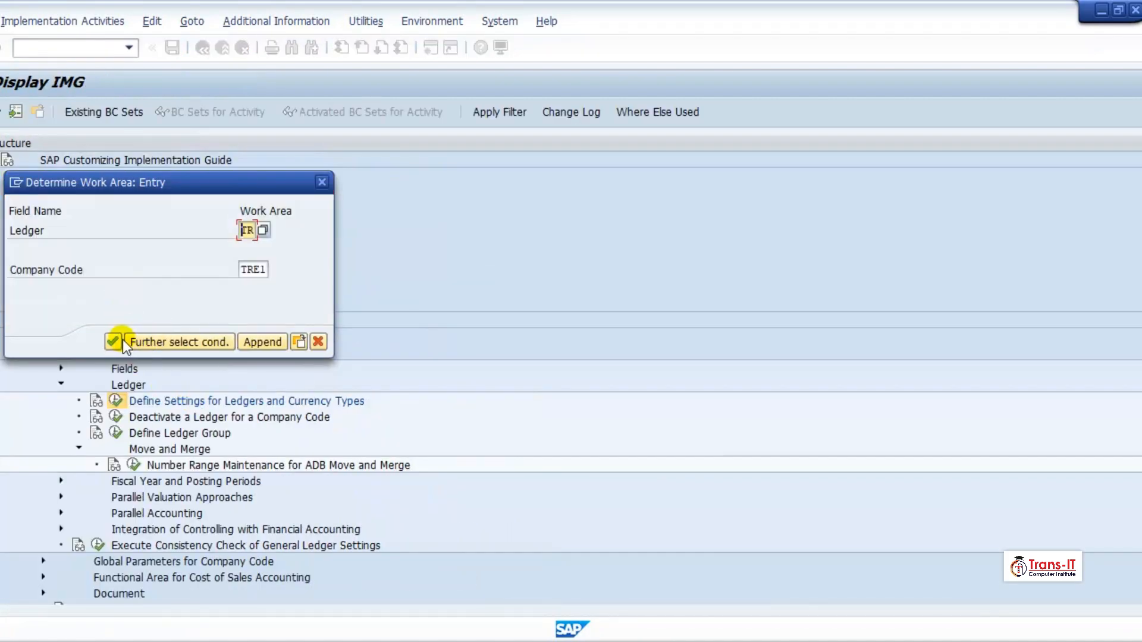
left_click(119, 340)
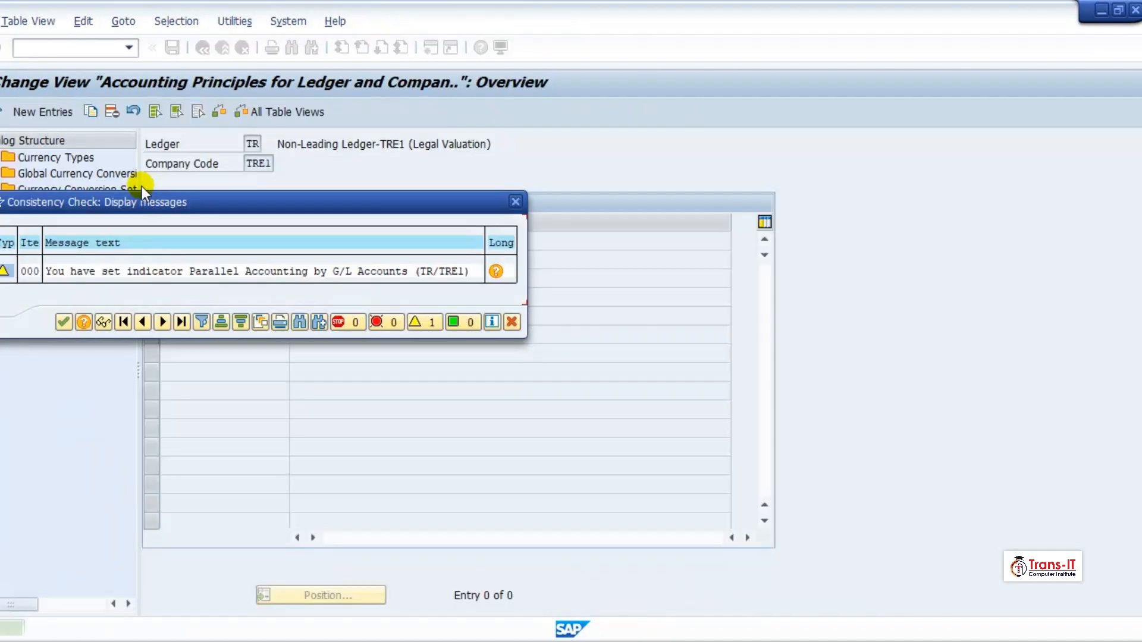
left_click(63, 323)
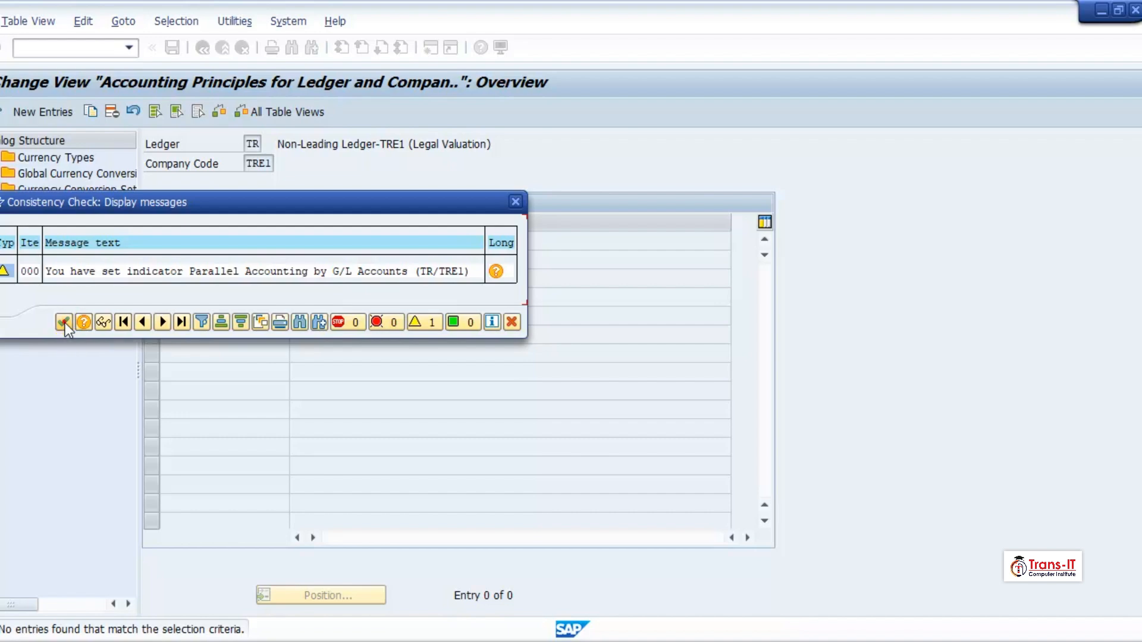
Add accounting principles GAGB and ZIAS as new entries for ledger TR and company code TRE1, accepting the consistency check
left_click(31, 113)
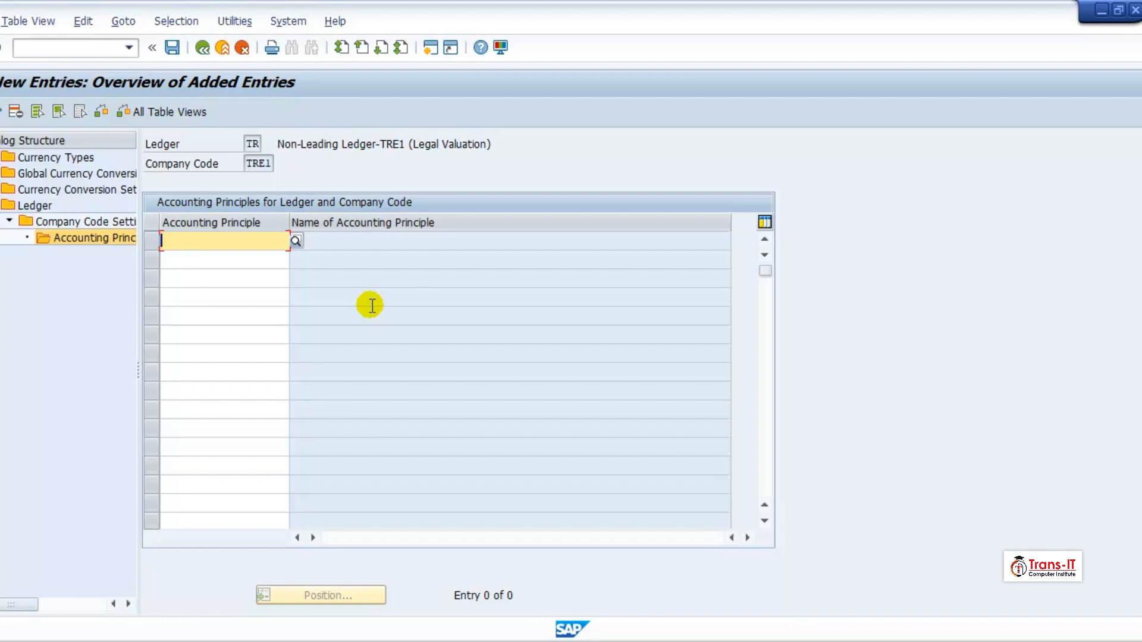
type("GAGb")
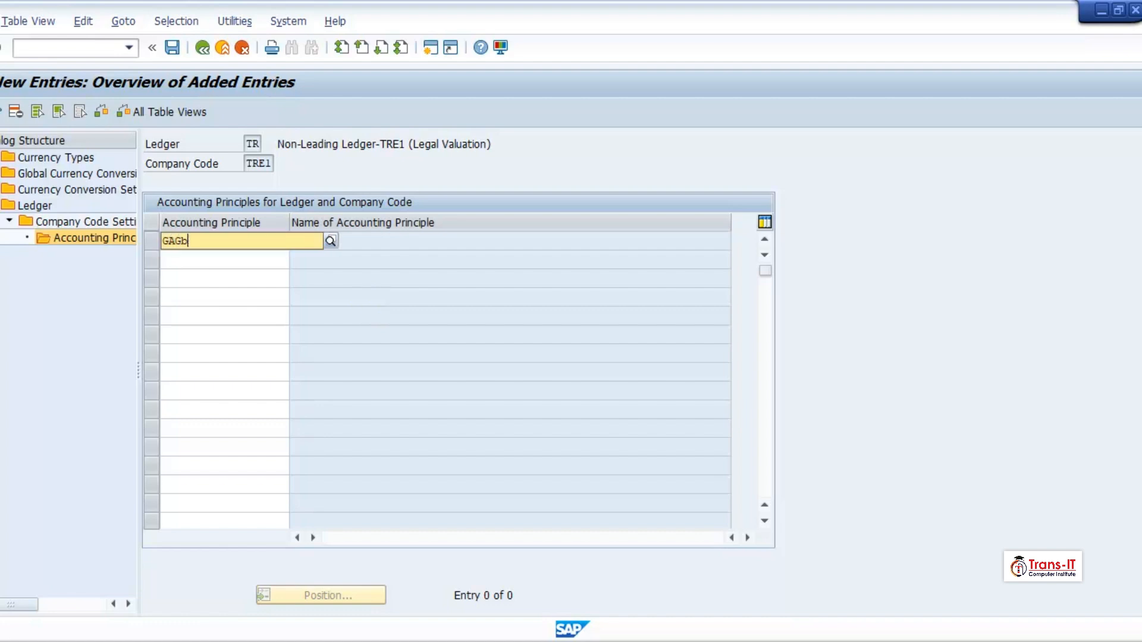
left_click(216, 277)
left_click(205, 260)
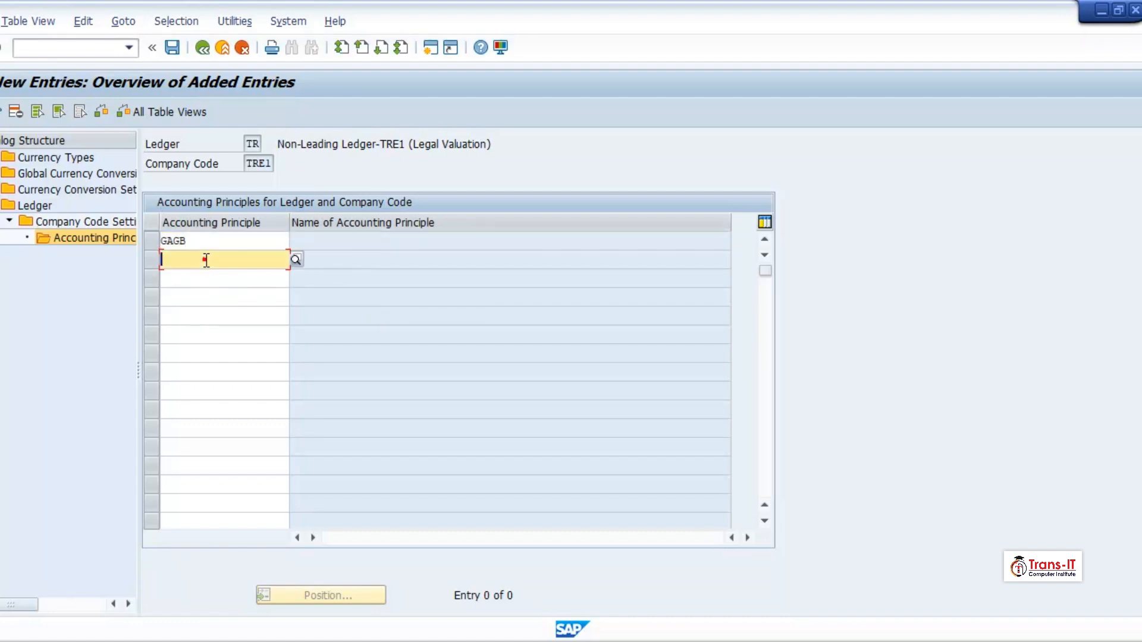
type("ZIAS")
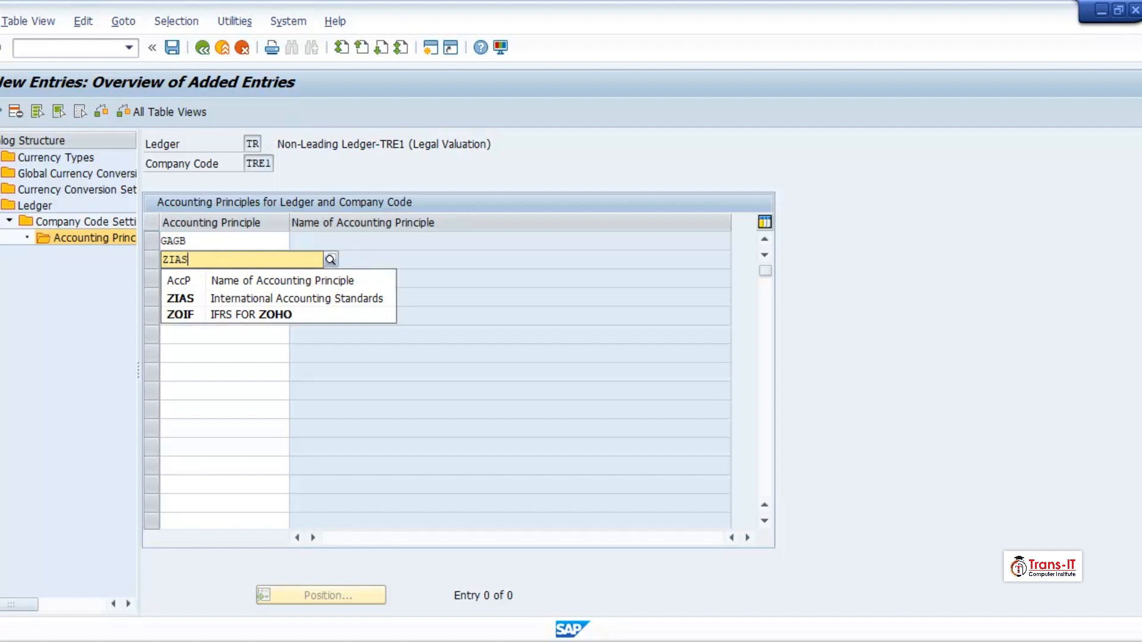
left_click(212, 301)
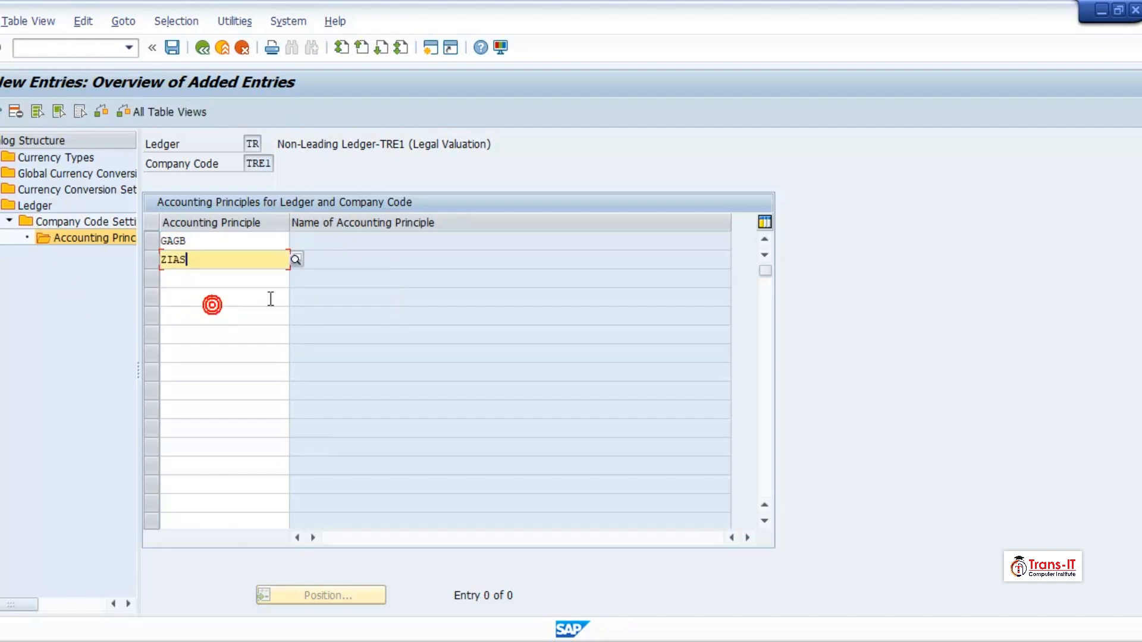
key("Return")
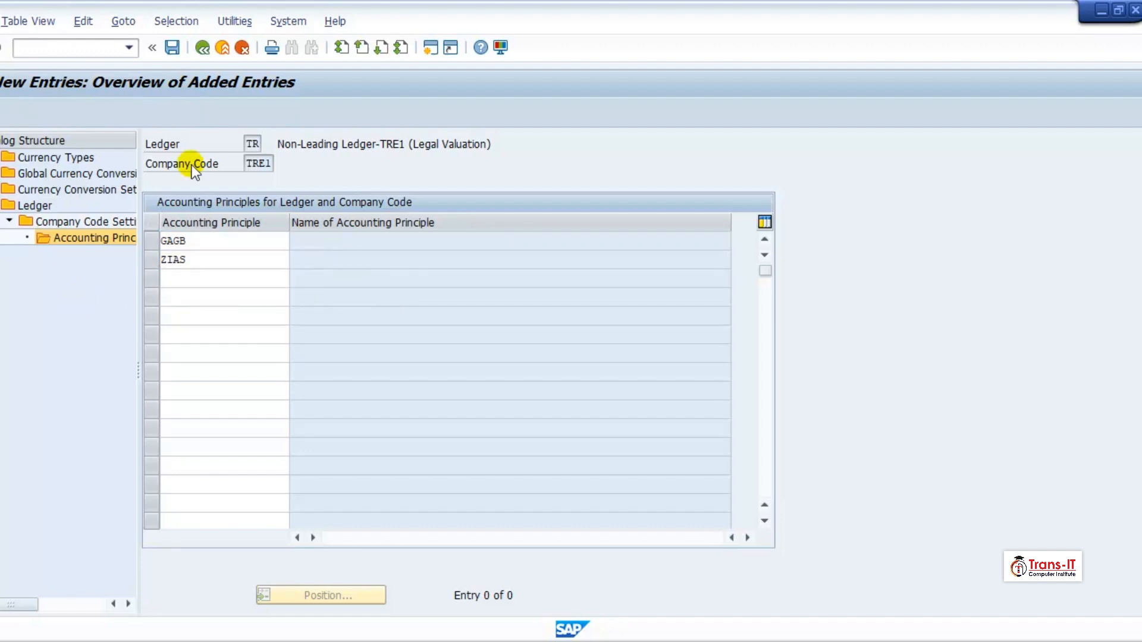
left_click(63, 322)
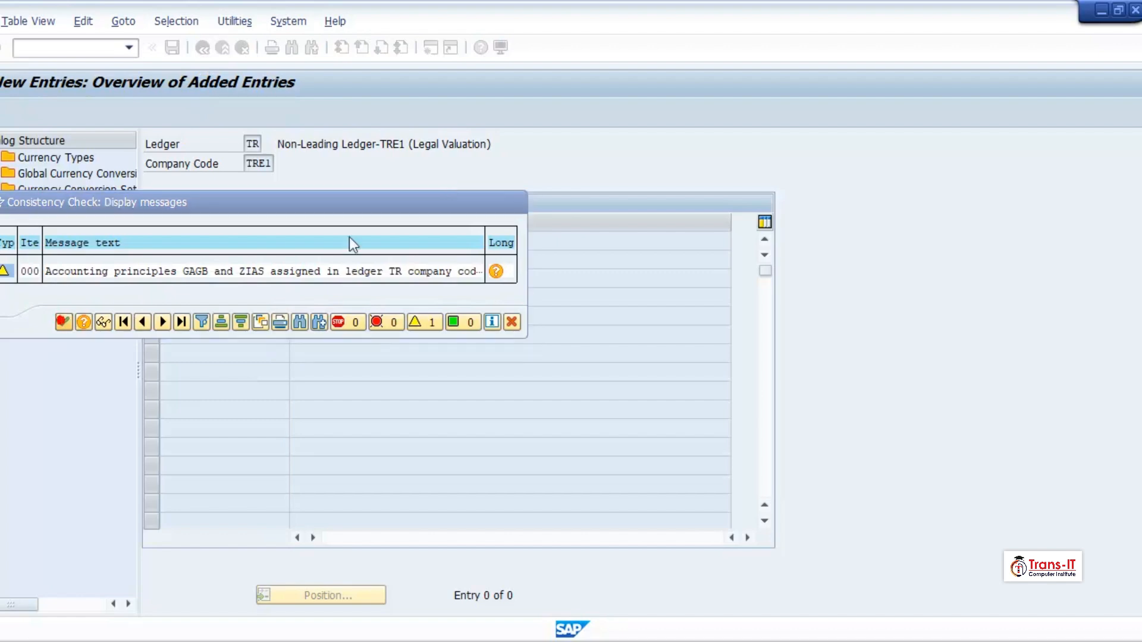
Save the ledger assignments under a new customizing request described as "TRE1: Assign Multiple Accounting principle to Non Leading Le"
left_click(176, 47)
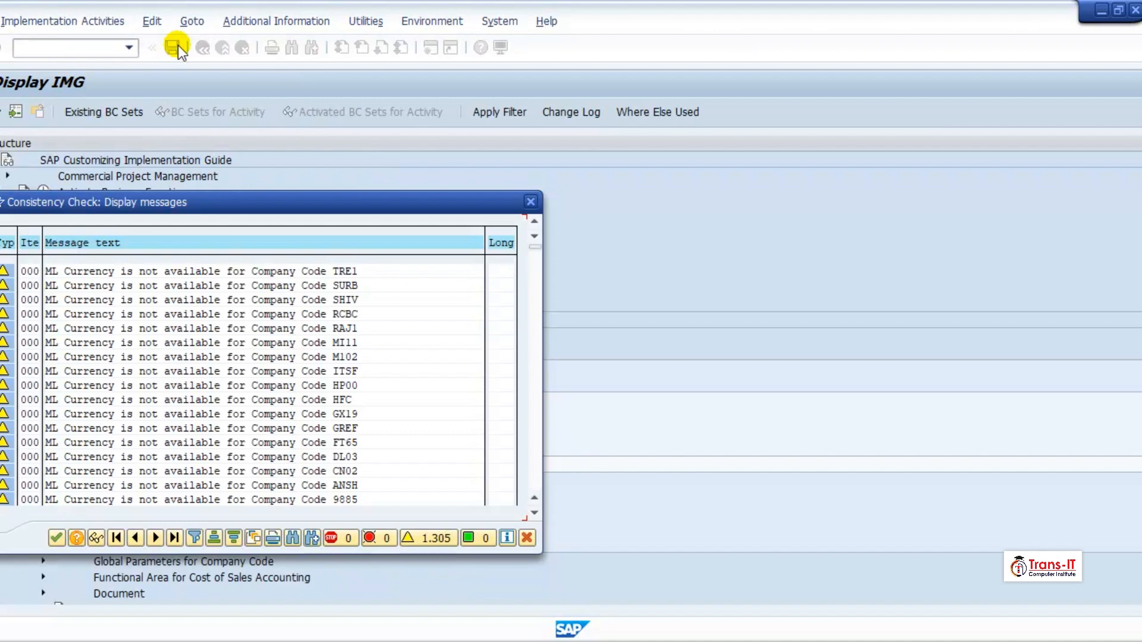
left_click(57, 538)
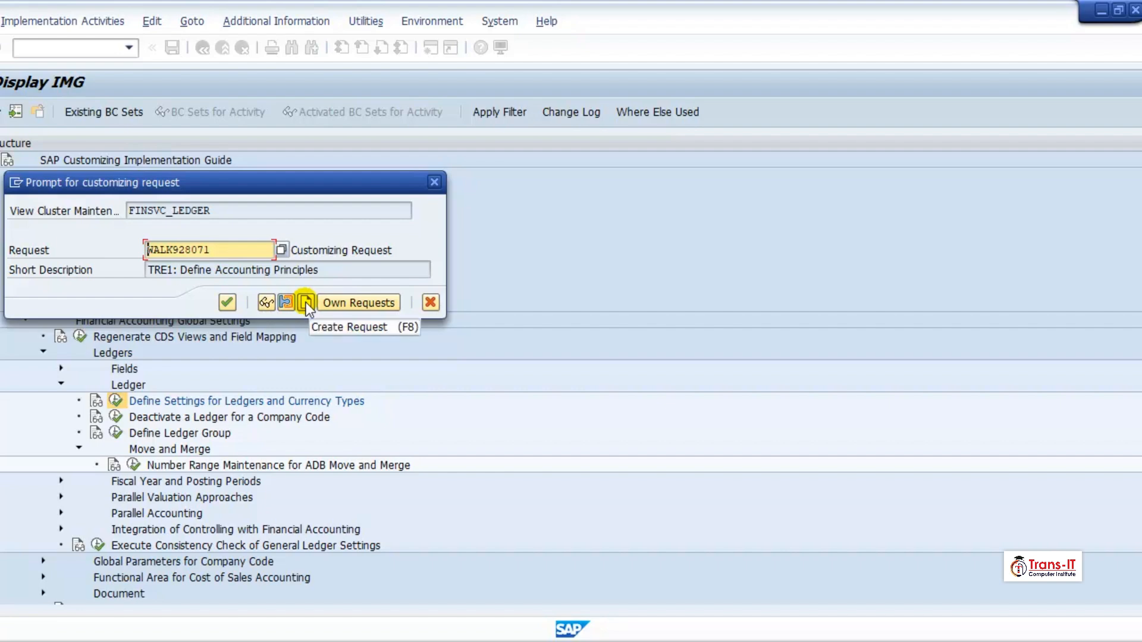
left_click(305, 303)
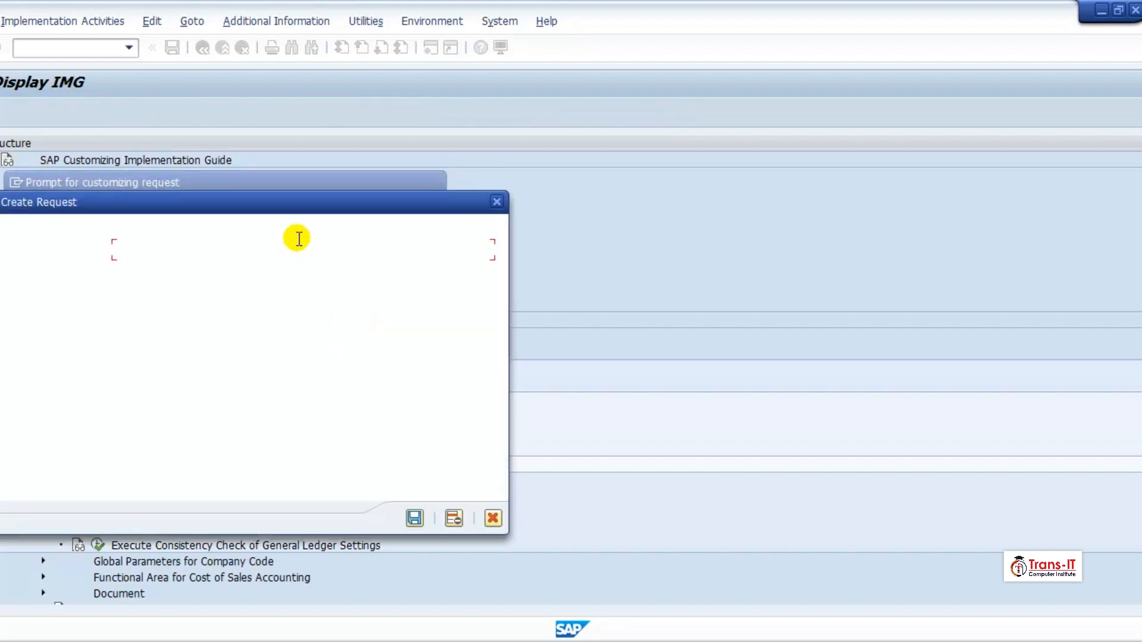
type("TRE")
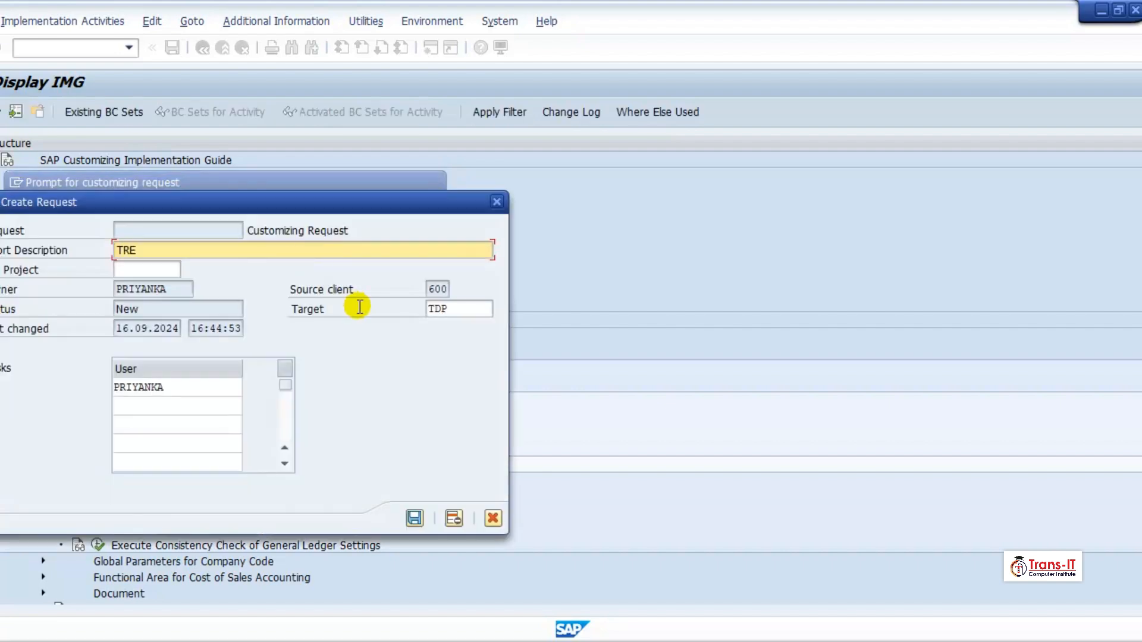
type("1: Assign Multiple Ac")
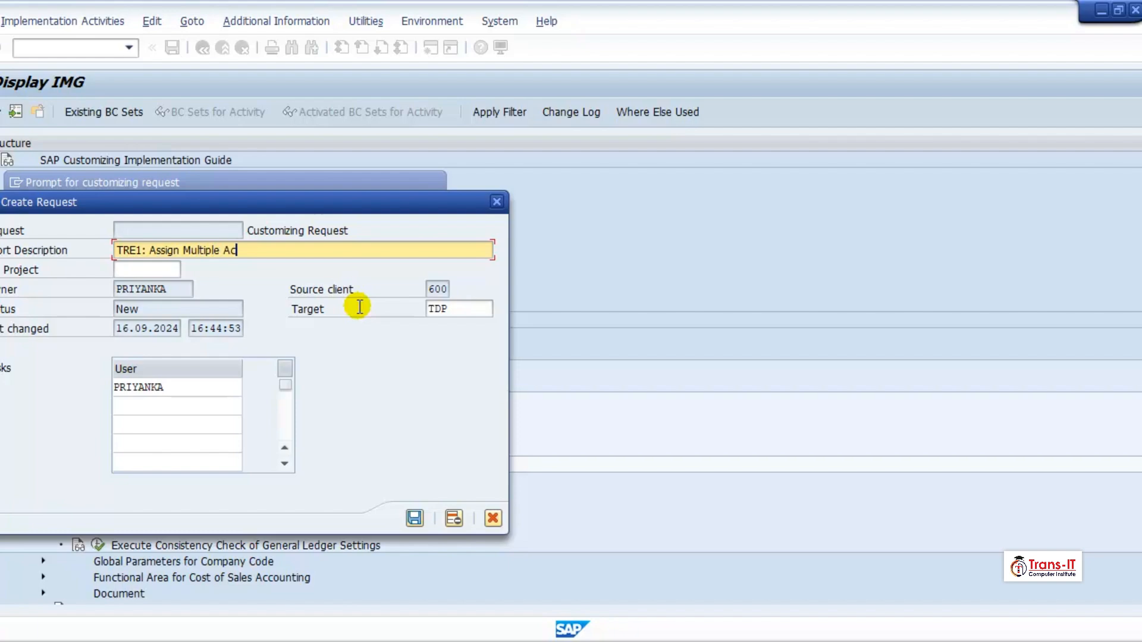
type("counting principle to N")
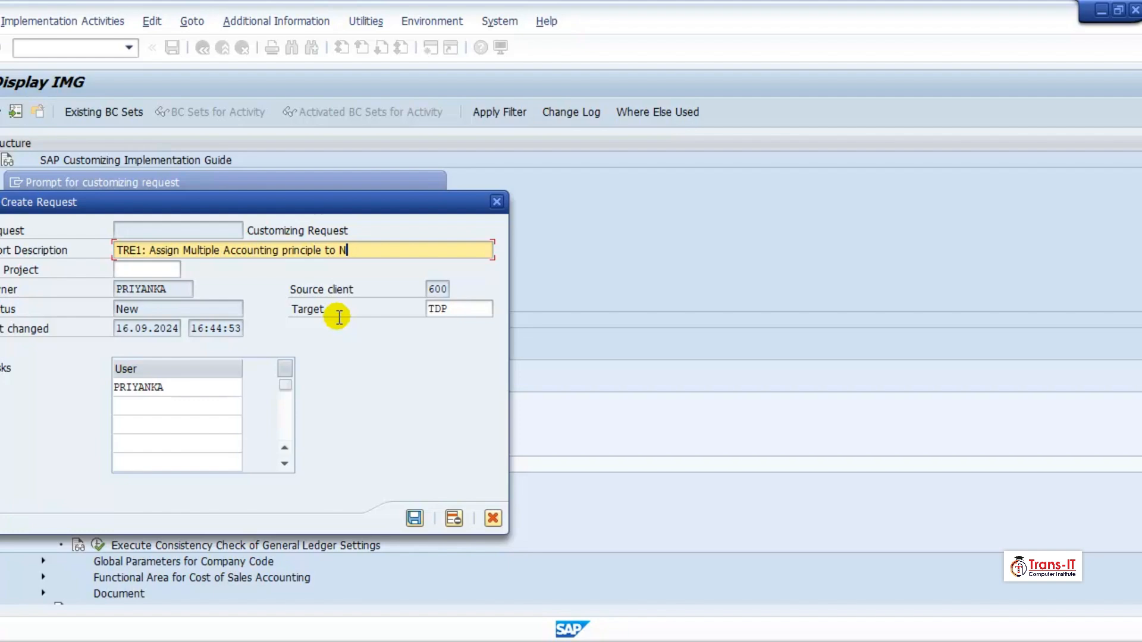
type("on Leading Le")
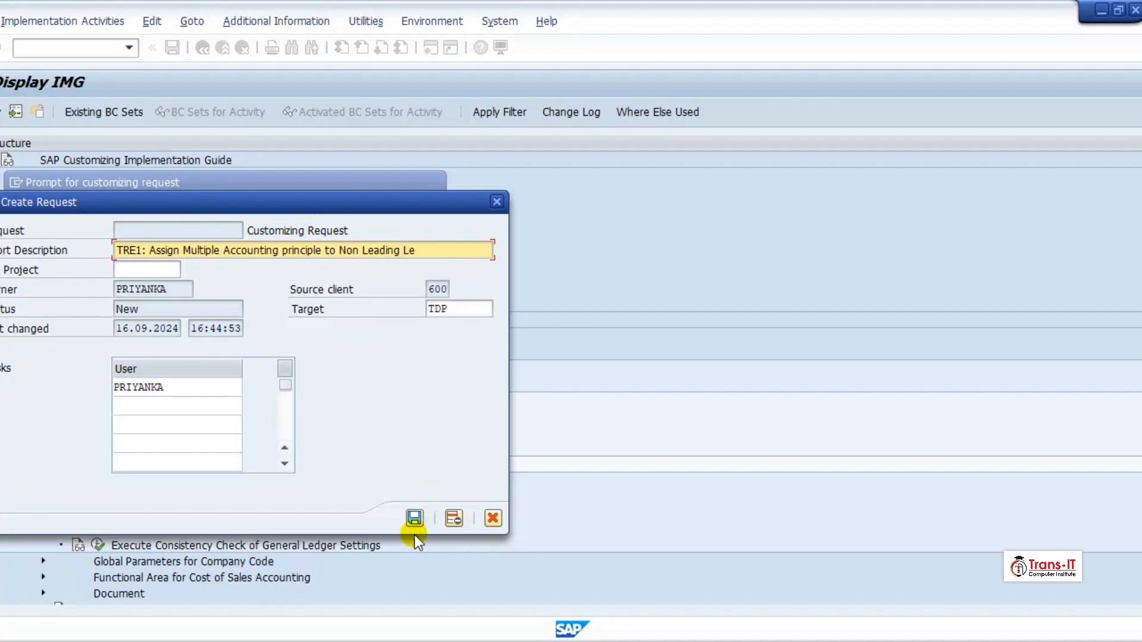
left_click(417, 518)
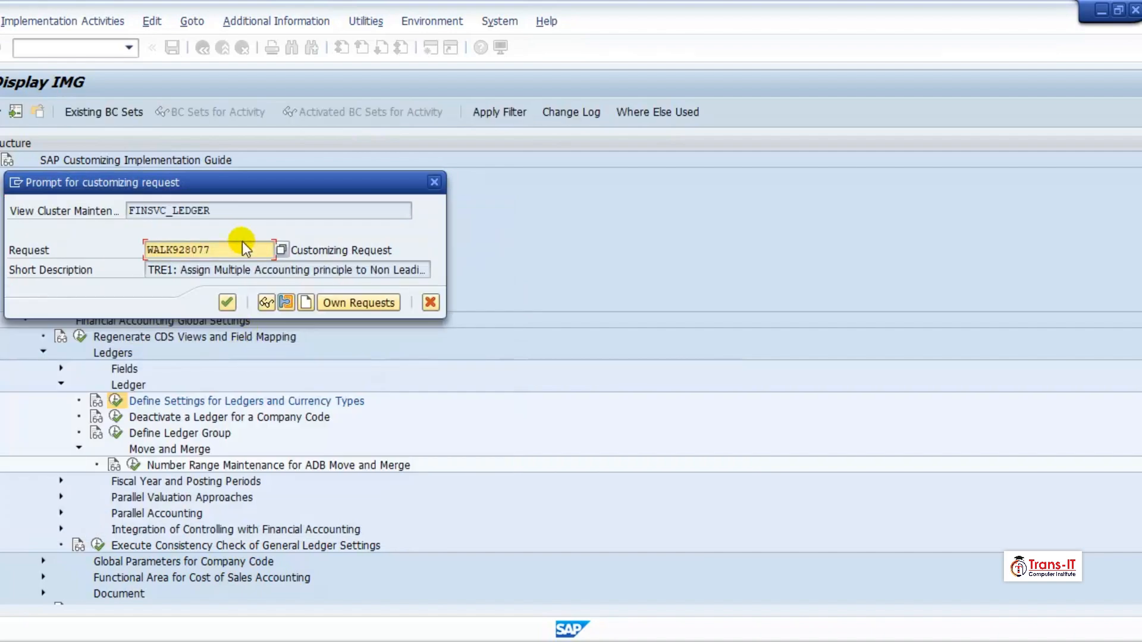
left_click(228, 304)
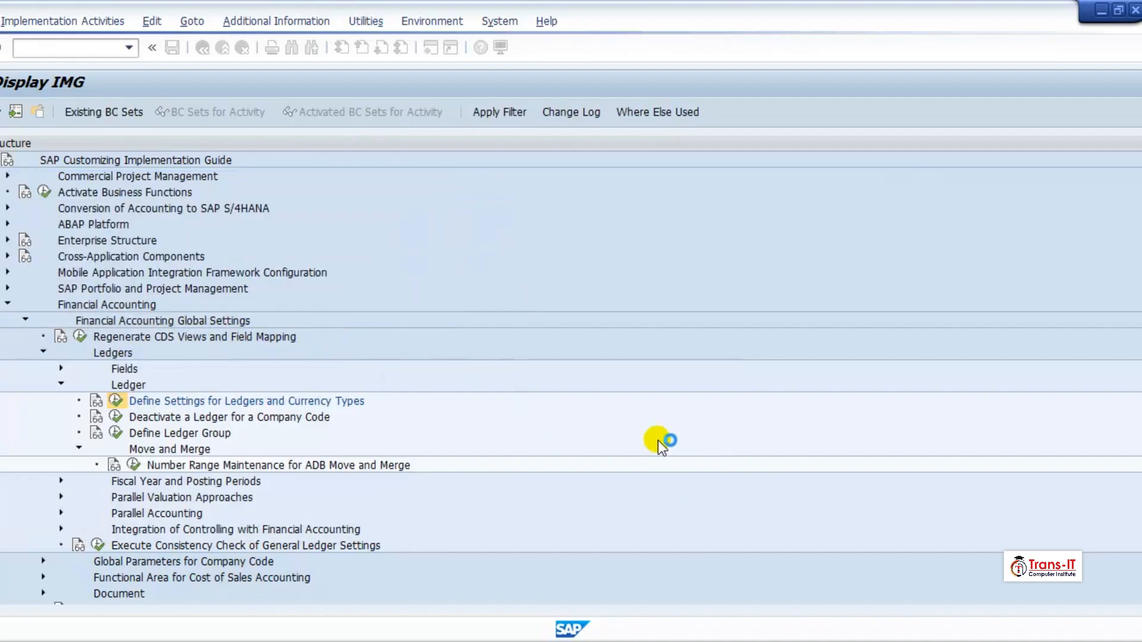